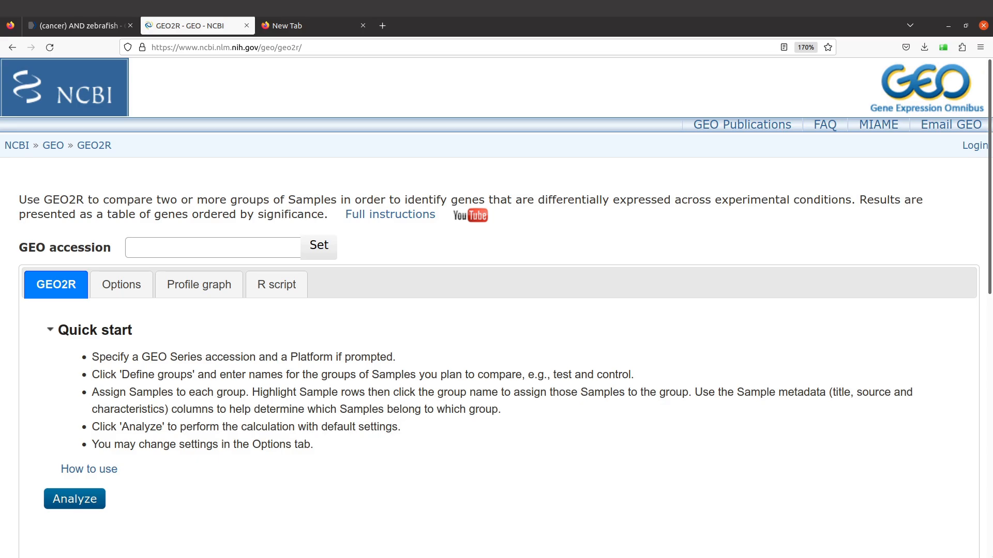
Search GEO DataSets for zebrafish and look through the first listed studies
key("ctrl+minus")
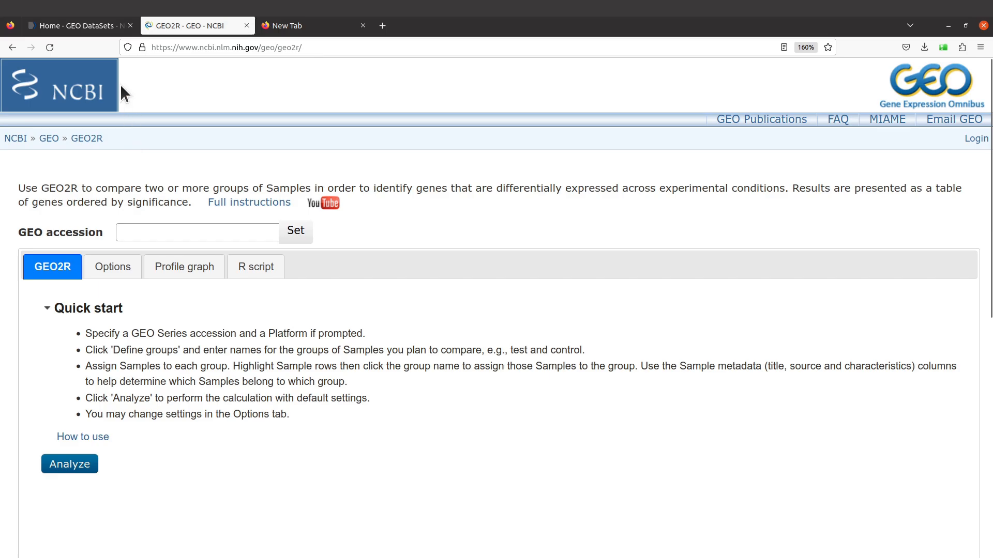
left_click(70, 29)
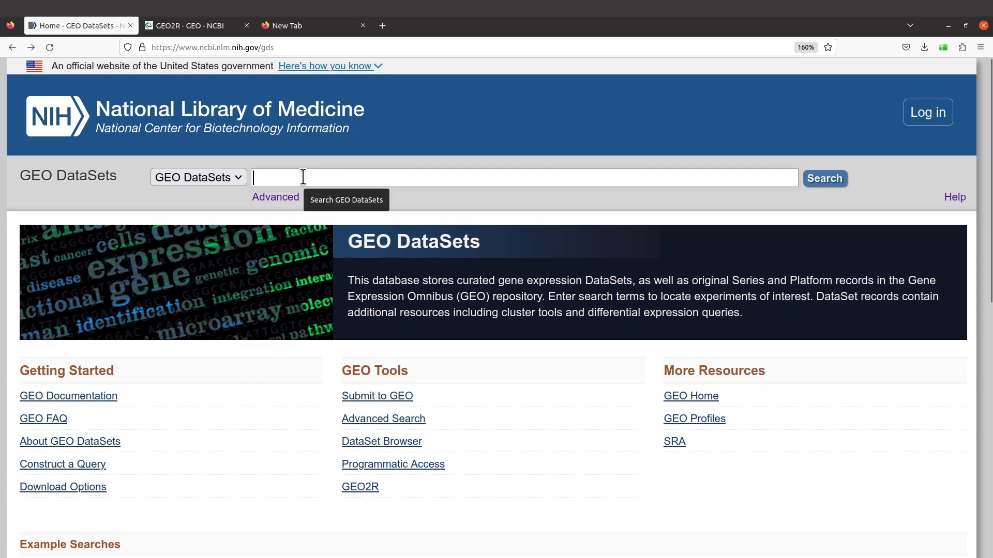
type("z")
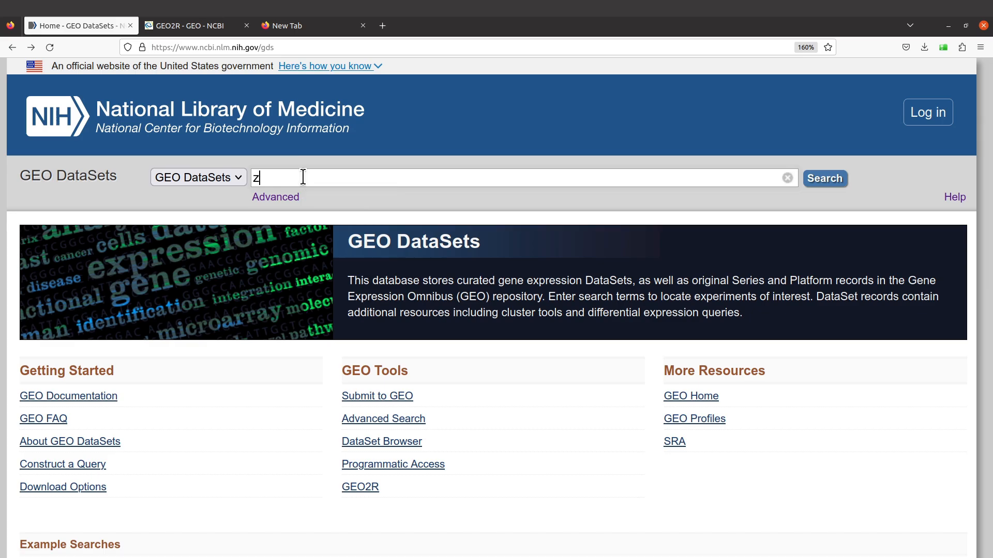
type("ebrafish")
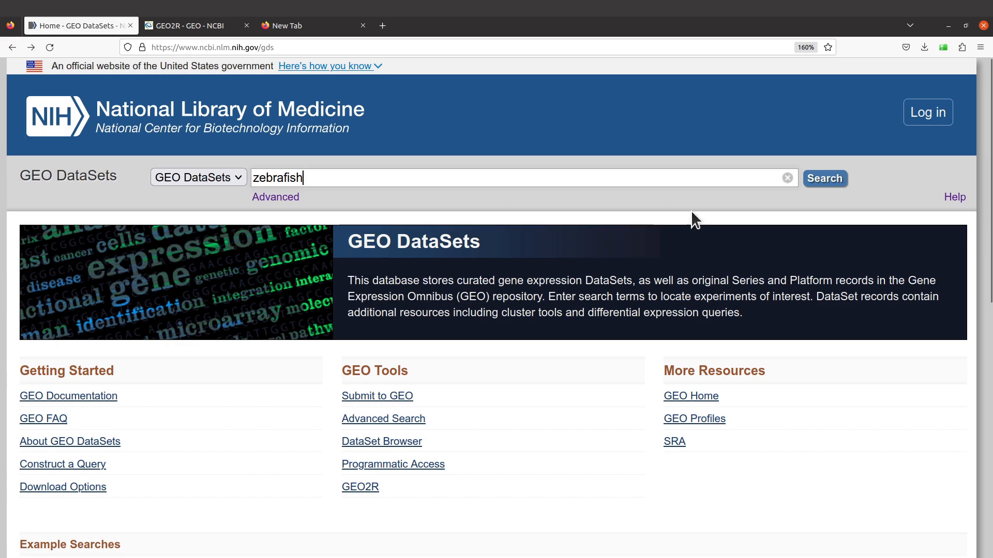
left_click(838, 182)
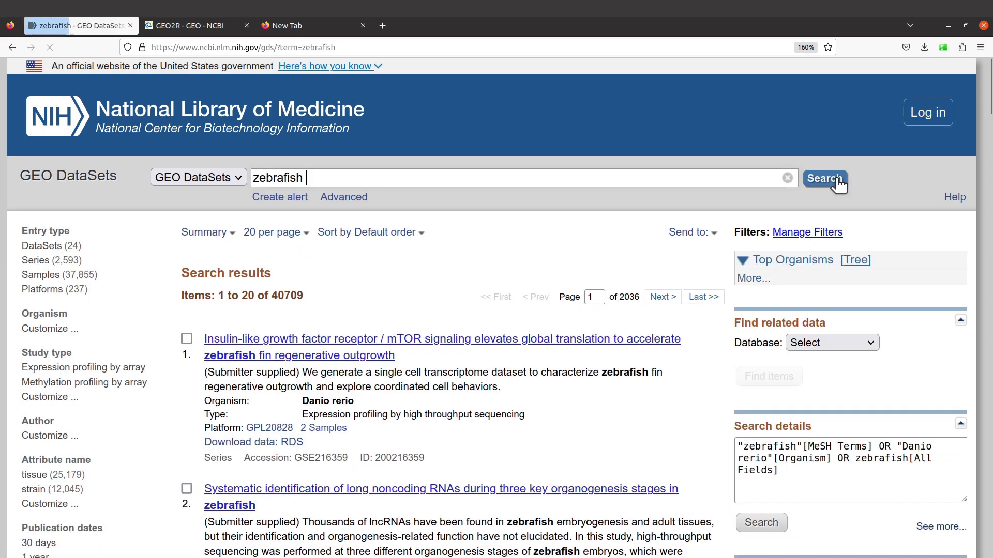
scroll(510, 436, "down", 10)
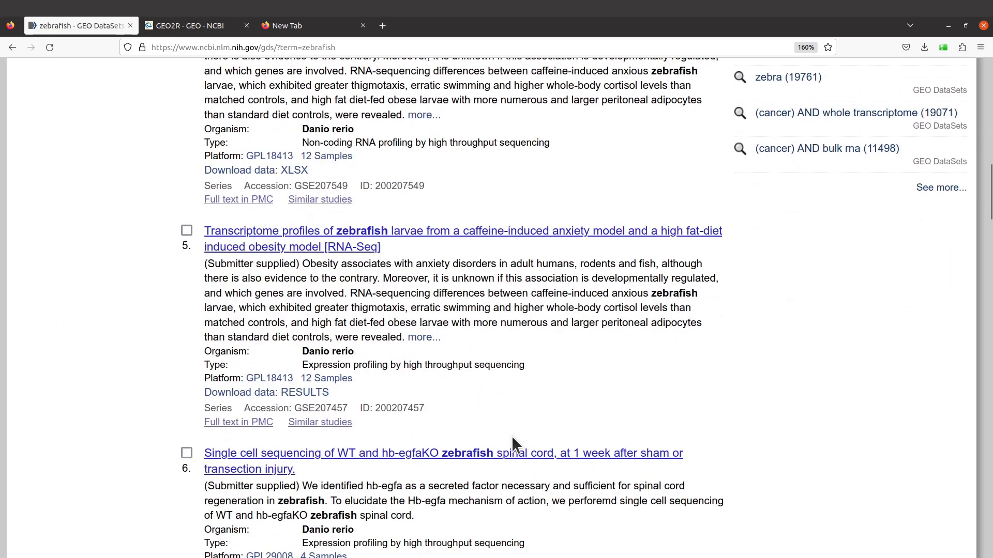
scroll(510, 436, "up", 10)
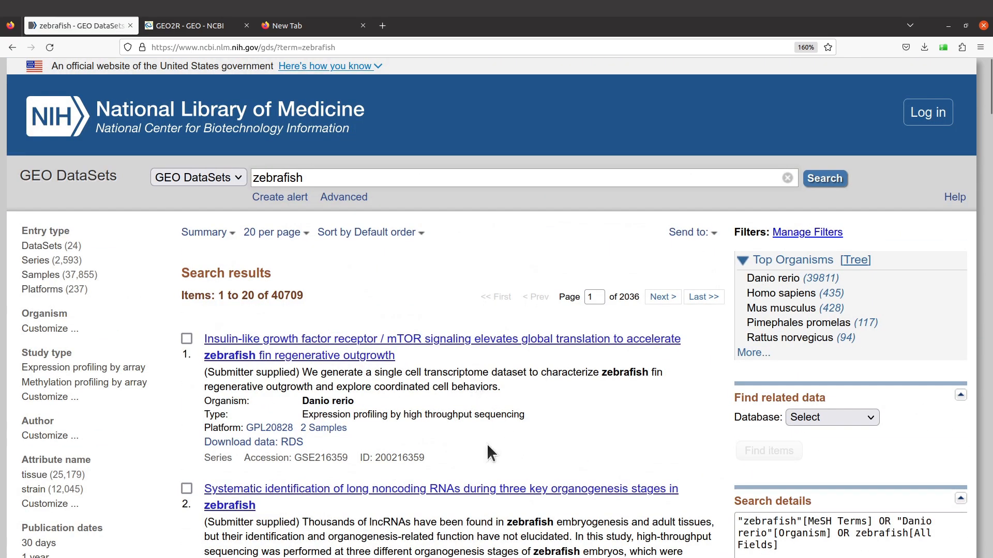
scroll(486, 443, "down", 5)
scroll(488, 453, "up", 5)
scroll(573, 500, "down", 5)
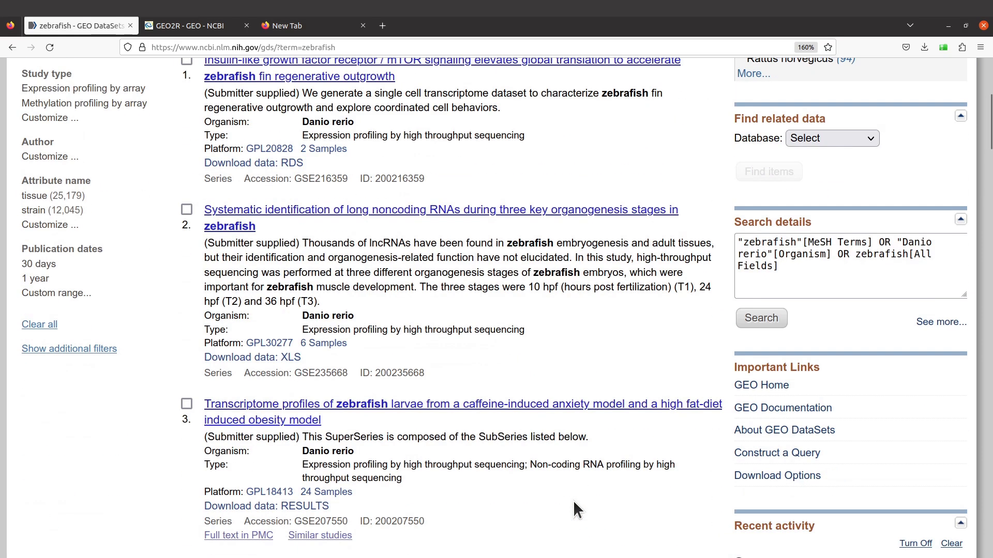
scroll(573, 500, "up", 5)
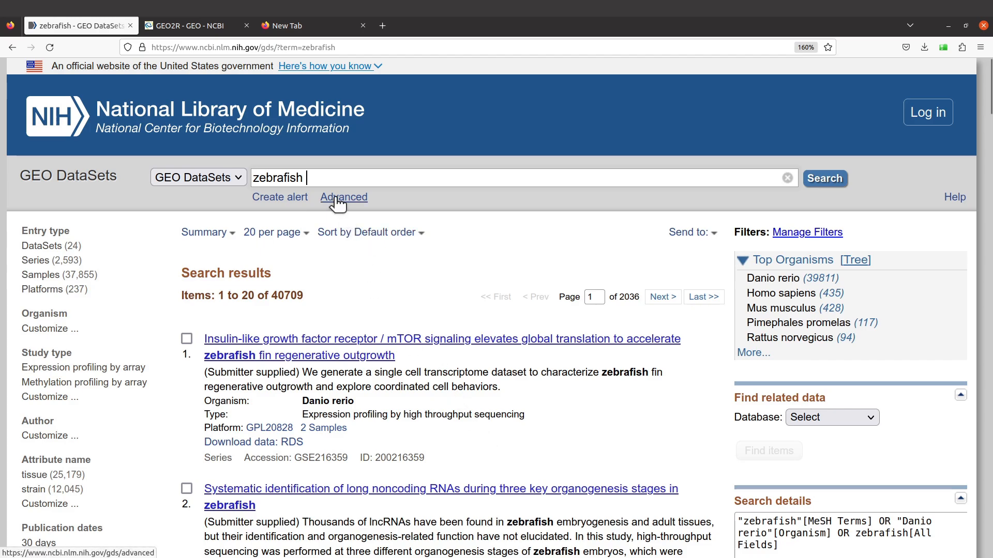
Clear the zebrafish query and start an advanced search with cancer as the first term in All Fields
left_click_drag(320, 177, 255, 171)
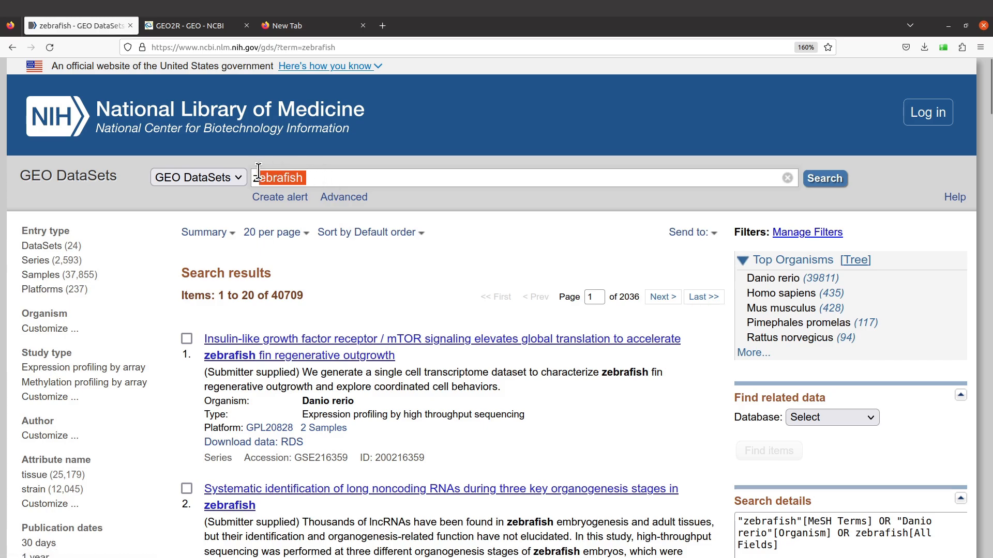
key("BackSpace")
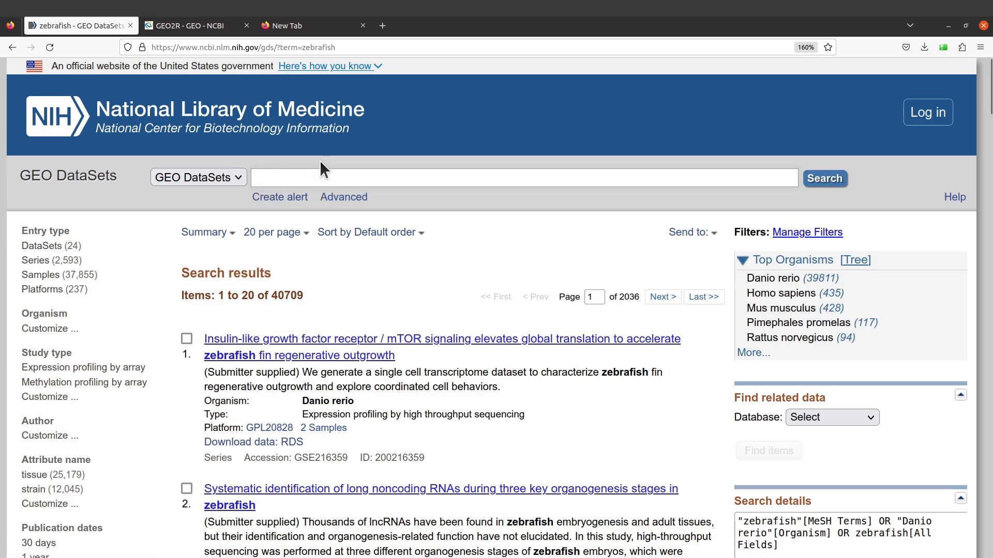
left_click(343, 201)
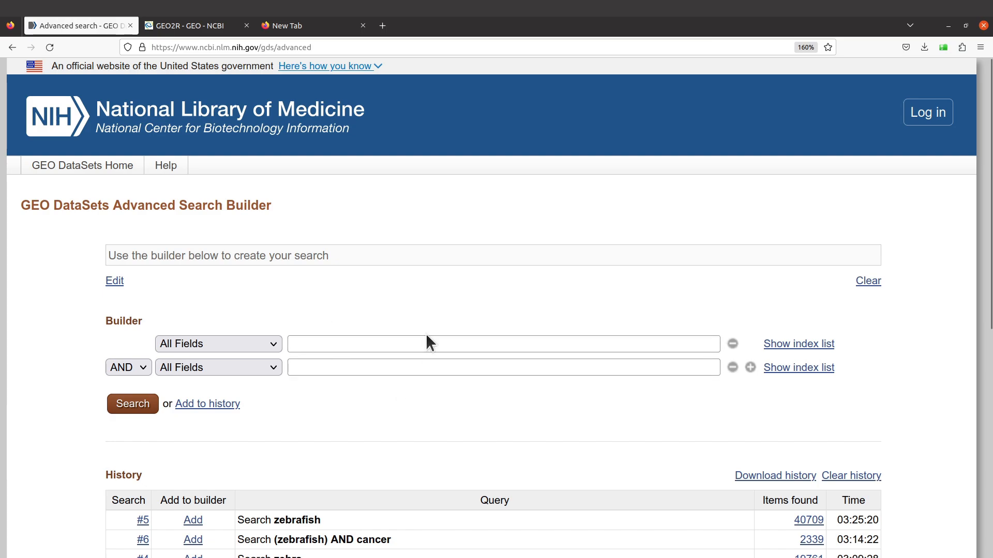
left_click(349, 345)
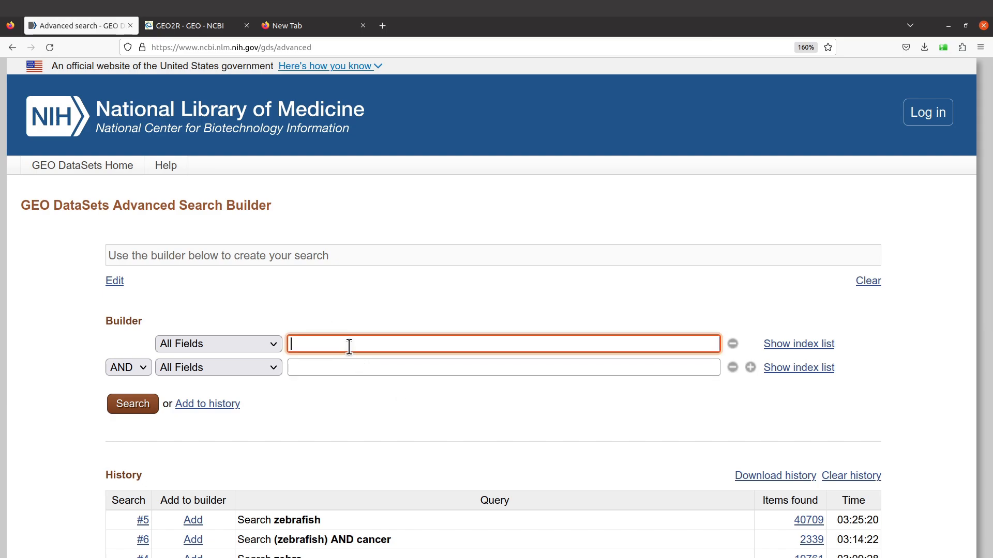
type("cancer")
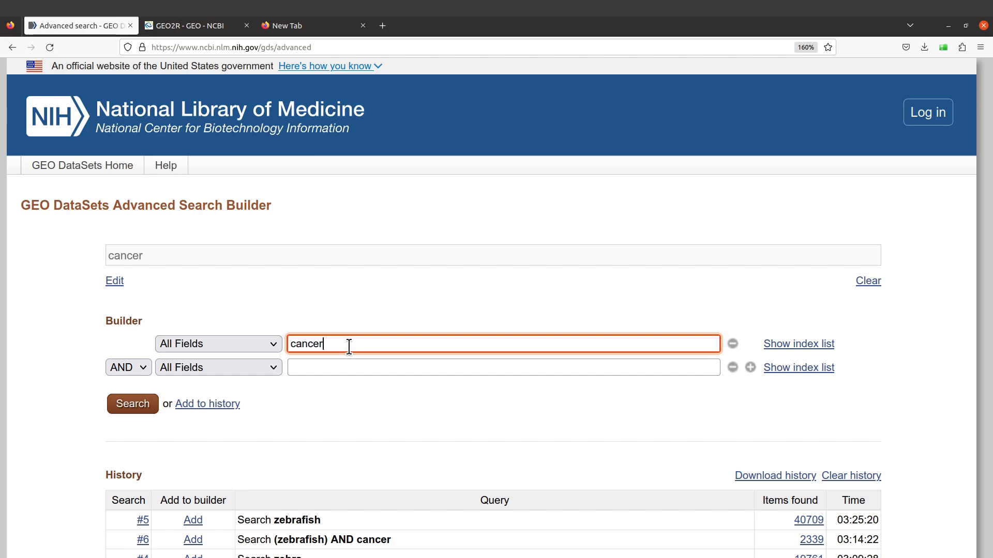
left_click(269, 344)
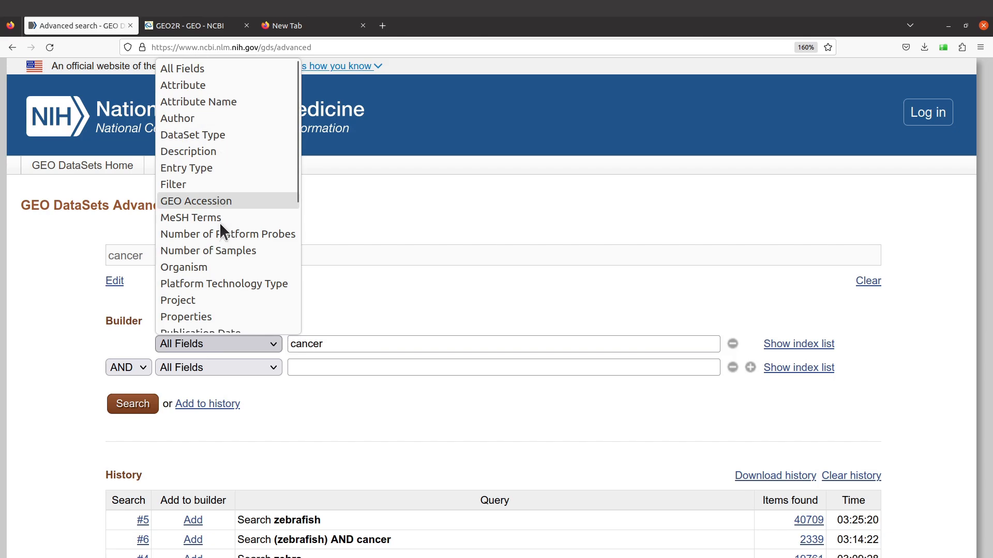
scroll(234, 283, "down", 3)
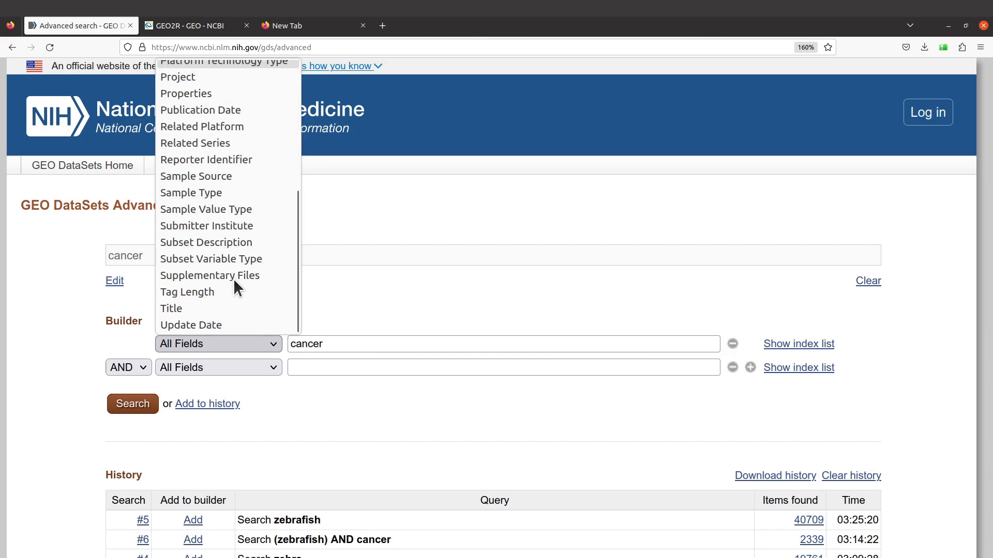
left_click(354, 343)
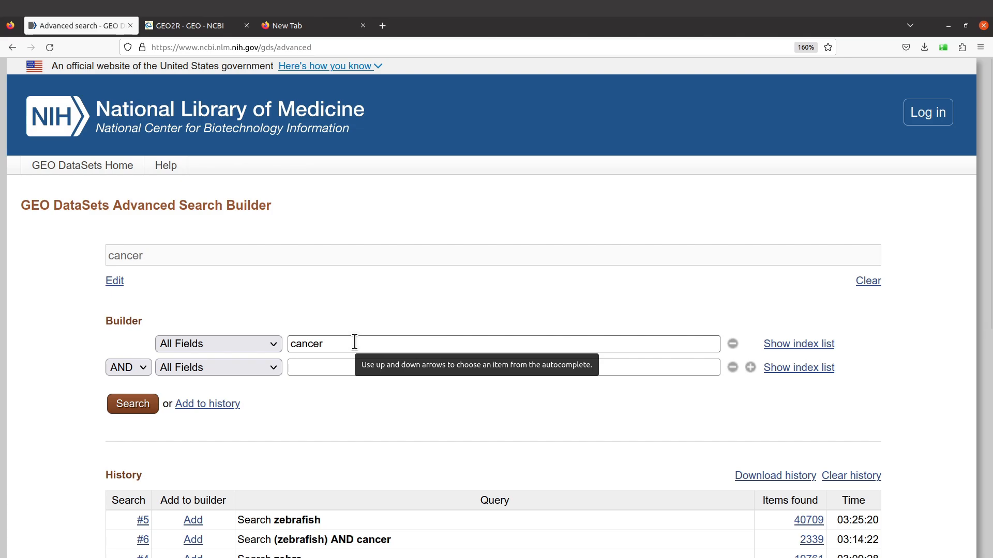
Add zebrafish as the second All Fields term, combined with AND, and run the advanced search
left_click(305, 363)
left_click(307, 364)
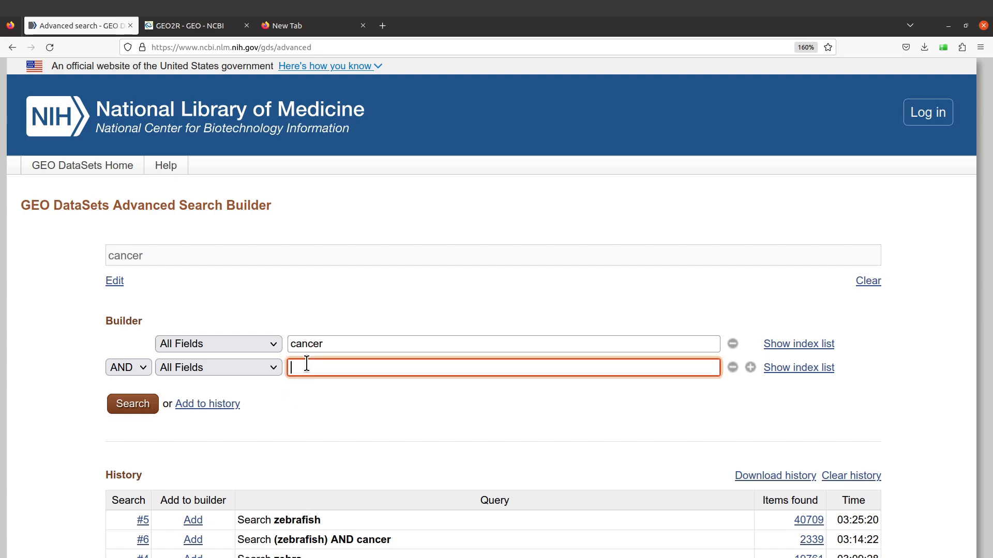
type("zebr")
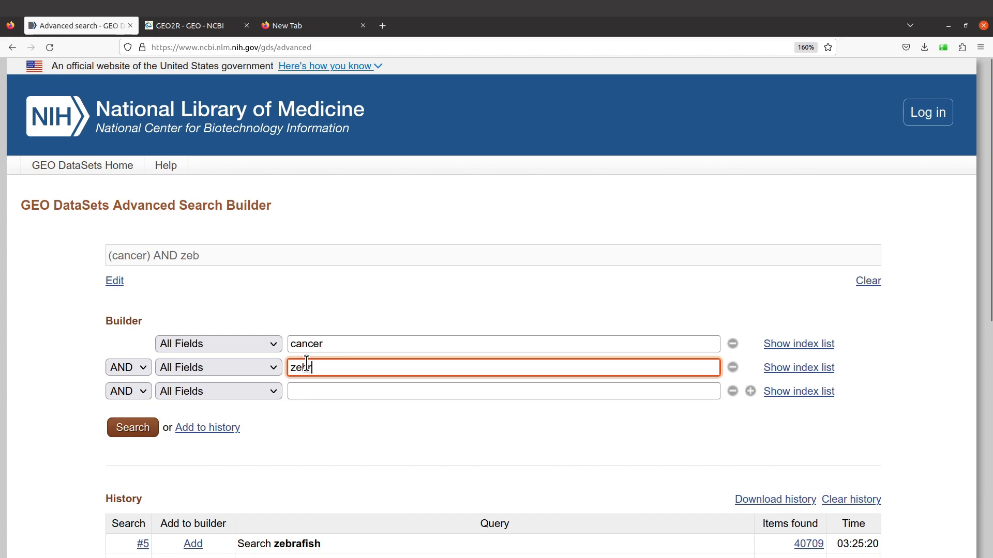
type("afish")
left_click(136, 432)
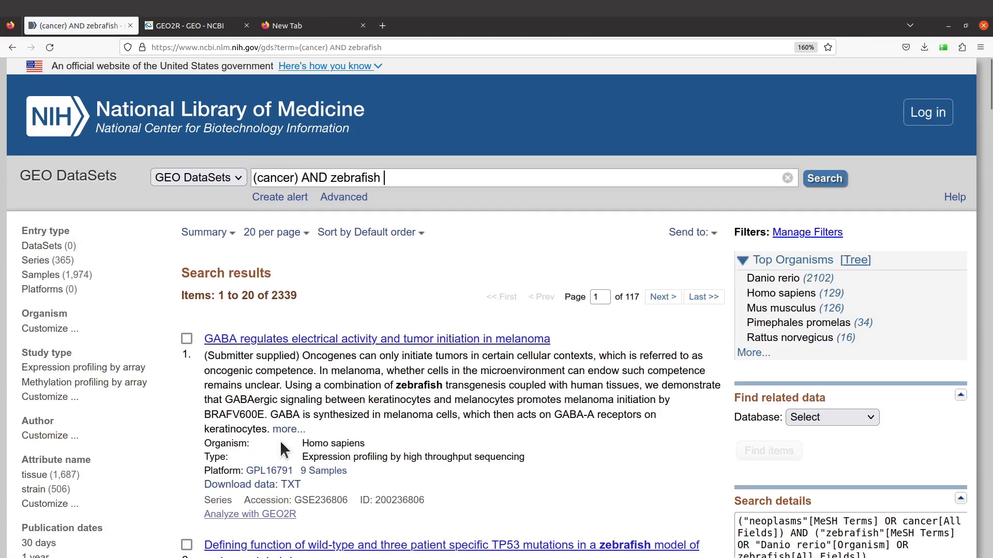
Examine the cancer AND zebrafish results for organism, study type, accession and availability of GEO2R analysis
scroll(334, 432, "down", 5)
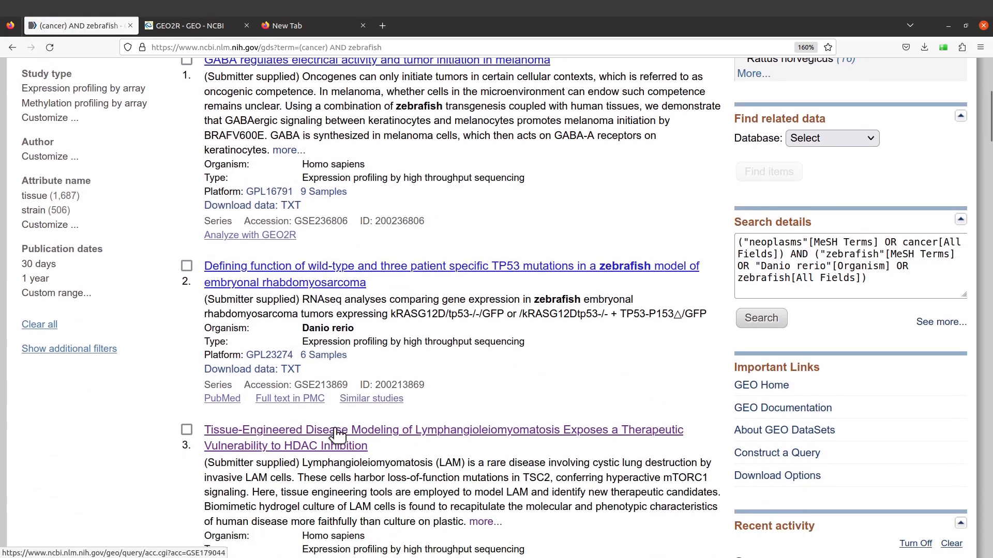
scroll(337, 436, "up", 5)
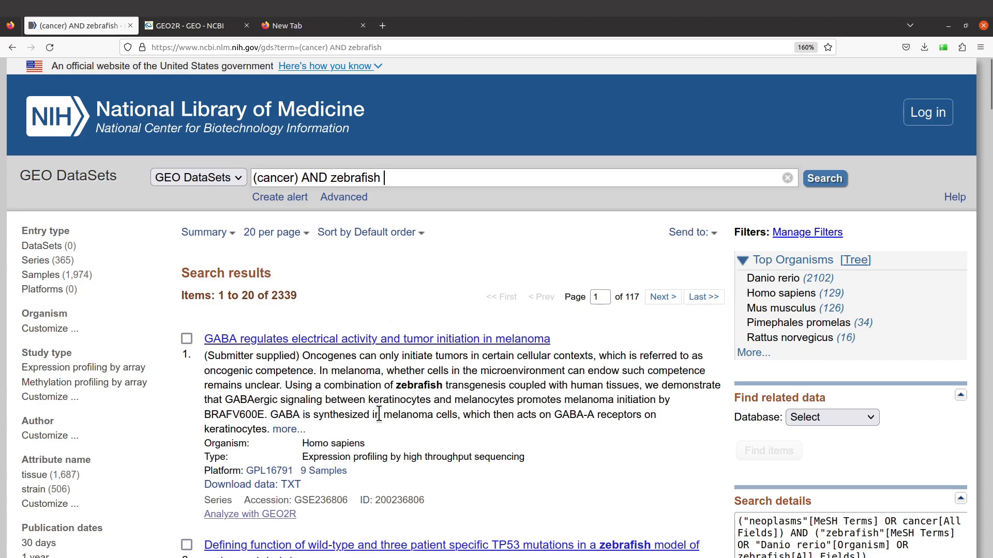
scroll(378, 413, "down", 15)
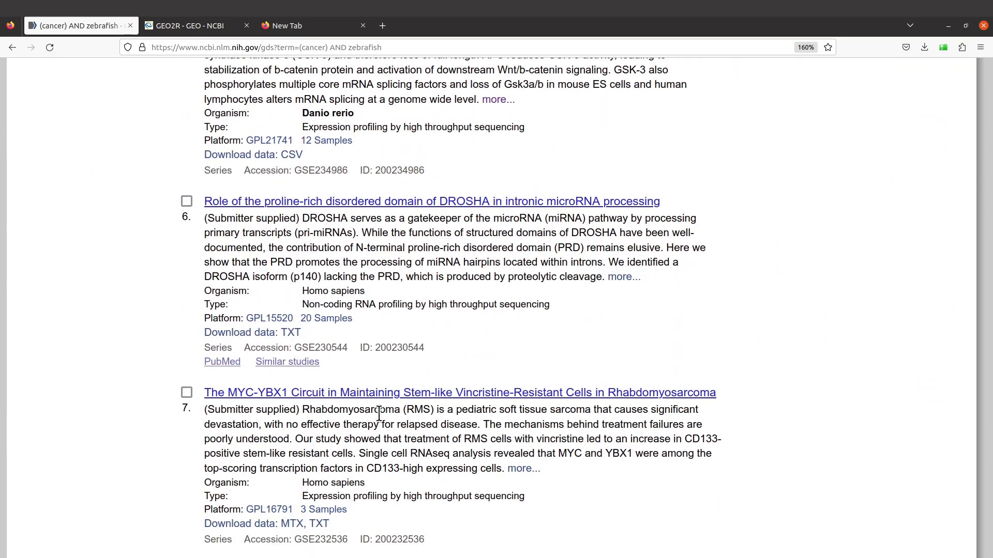
scroll(378, 413, "up", 15)
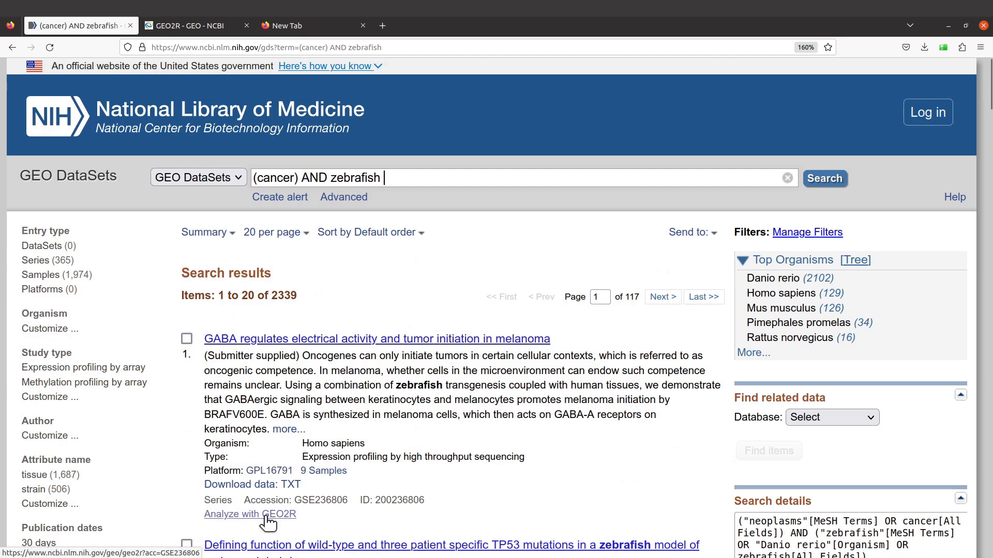
scroll(267, 522, "down", 5)
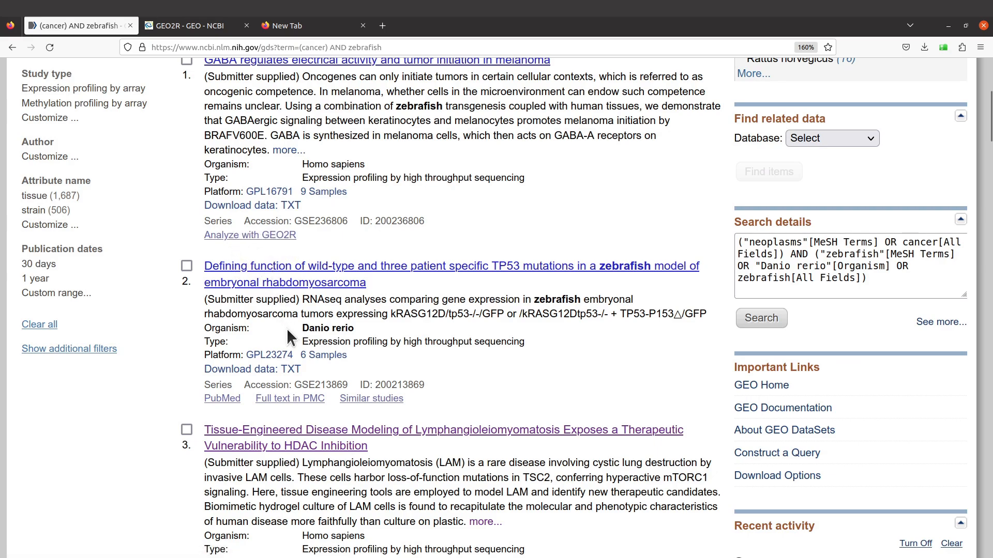
scroll(296, 341, "down", 3)
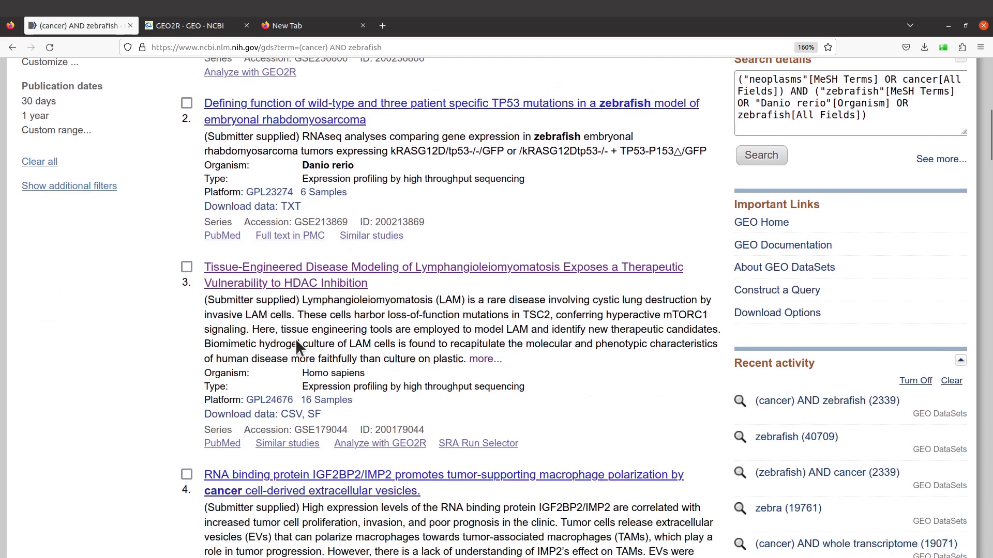
scroll(296, 339, "down", 18)
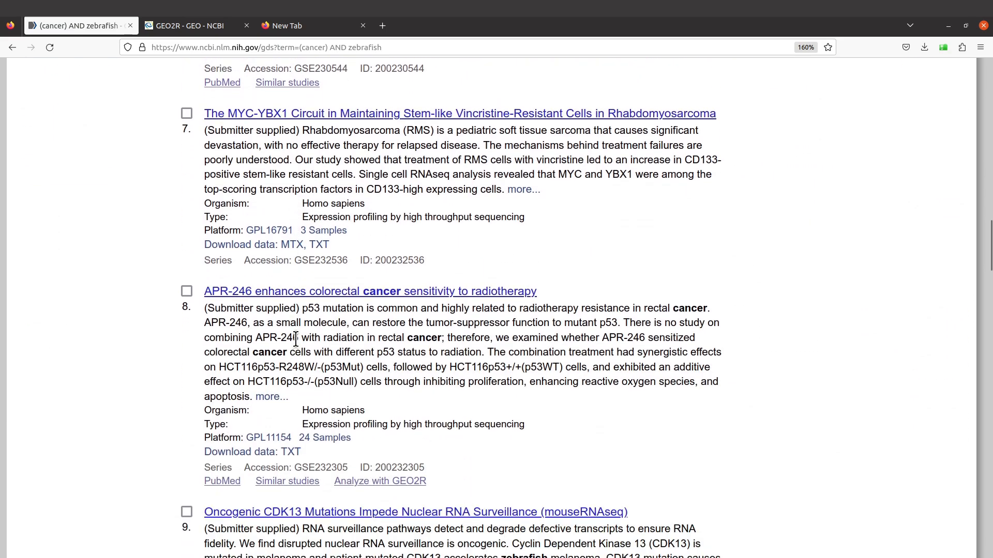
scroll(296, 339, "down", 8)
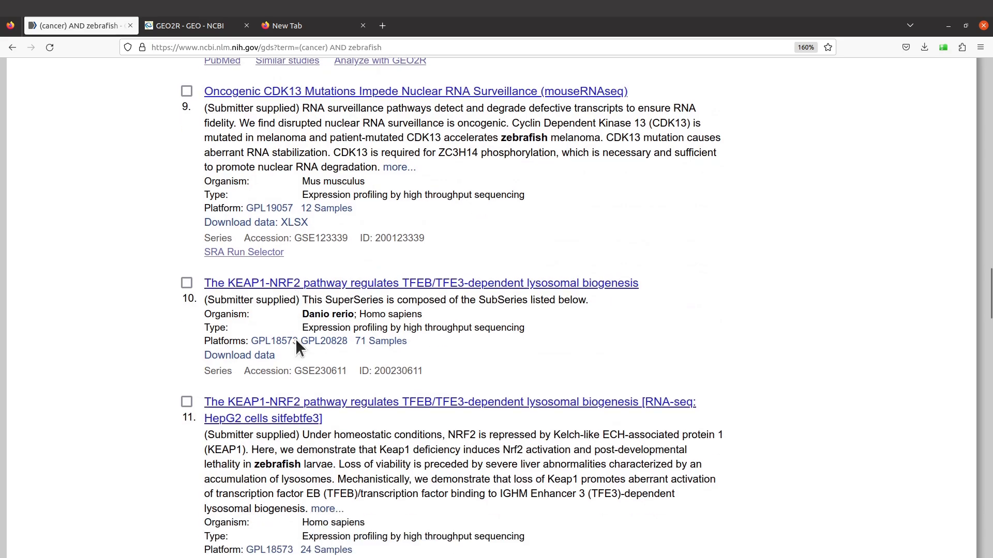
scroll(295, 339, "down", 6)
scroll(296, 339, "down", 5)
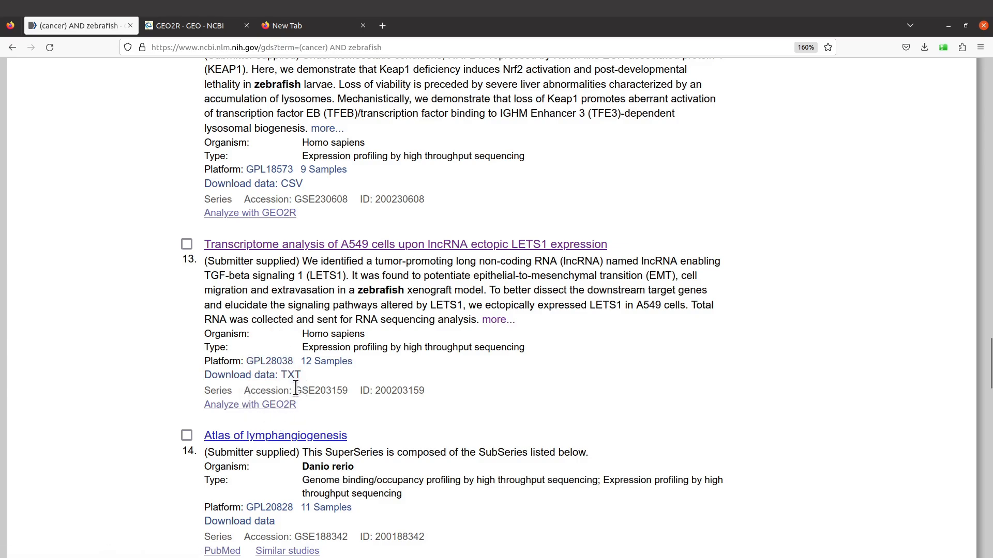
Copy the accession GSE203159 of the study on A549 cells upon lncRNA ectopic LETS1 expression
left_click_drag(295, 388, 346, 392)
right_click(347, 392)
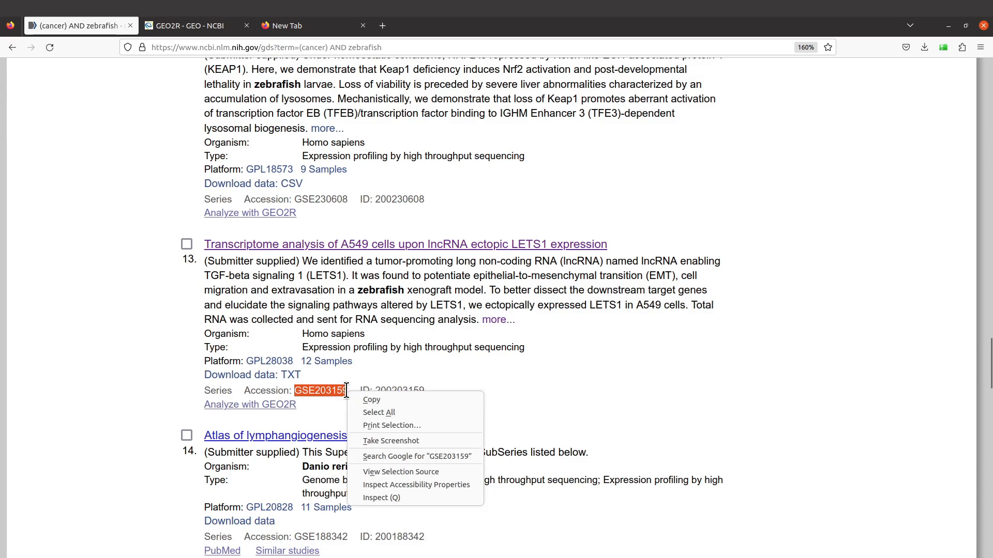
left_click(367, 398)
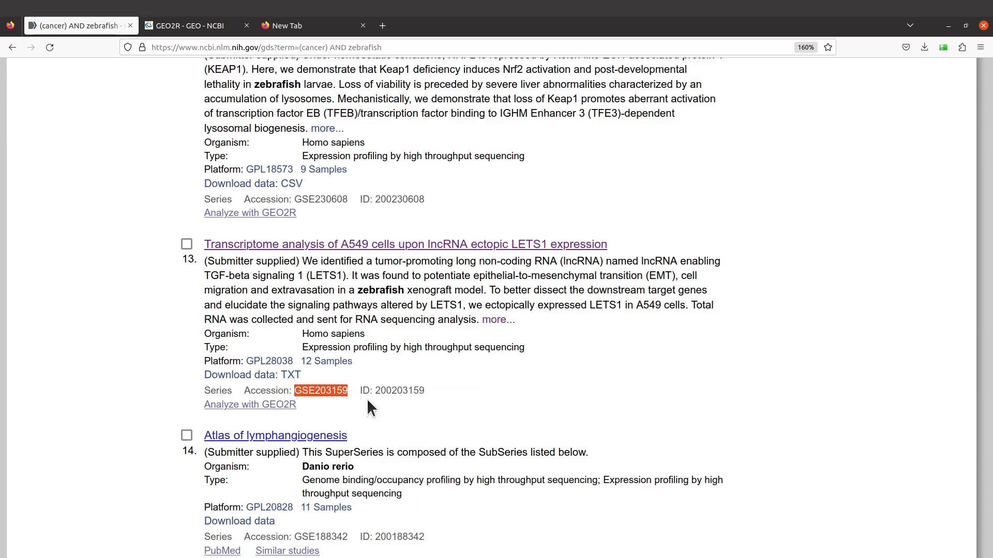
left_click(386, 346)
Open the GEO2R analysis of GSE203159 in a new tab, view it and return to the search results
right_click(239, 407)
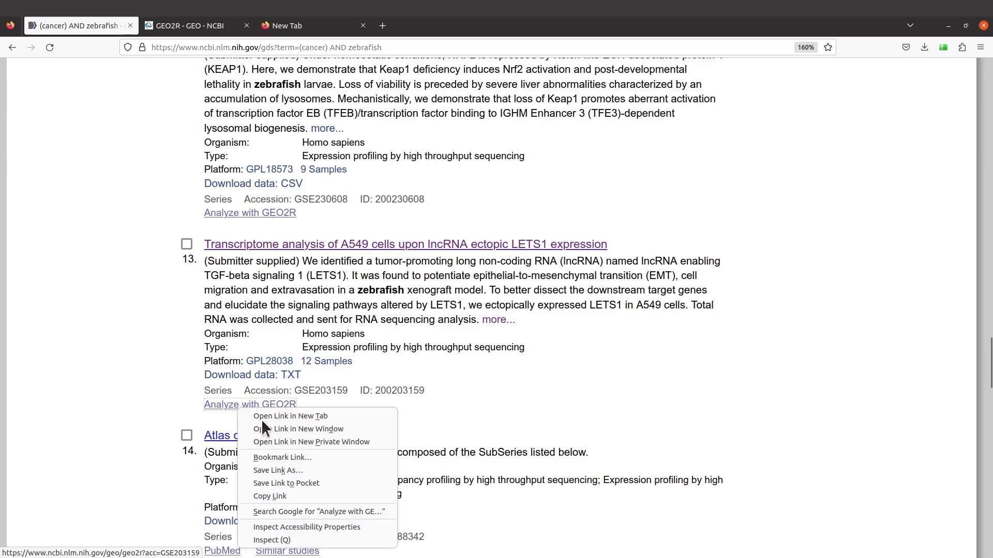
left_click(272, 414)
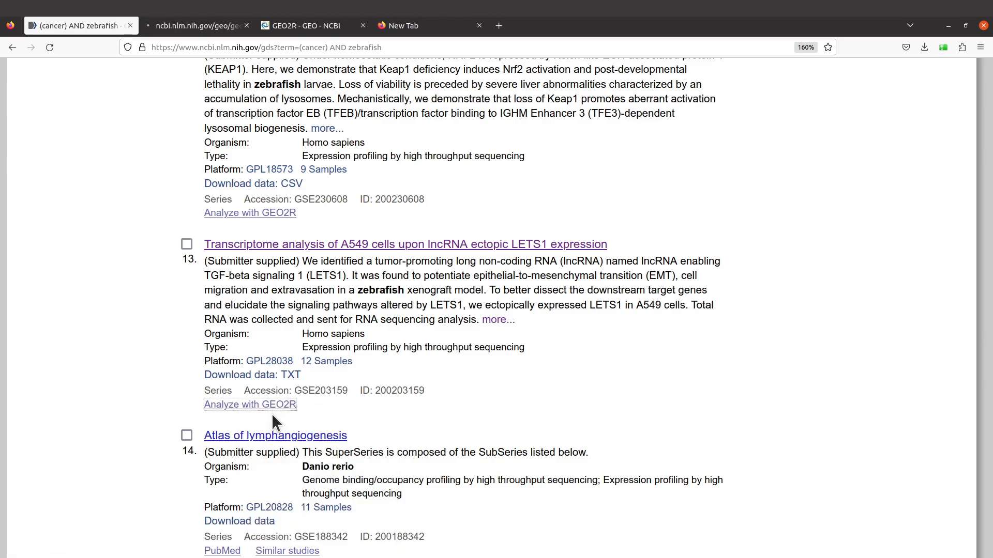
left_click(184, 31)
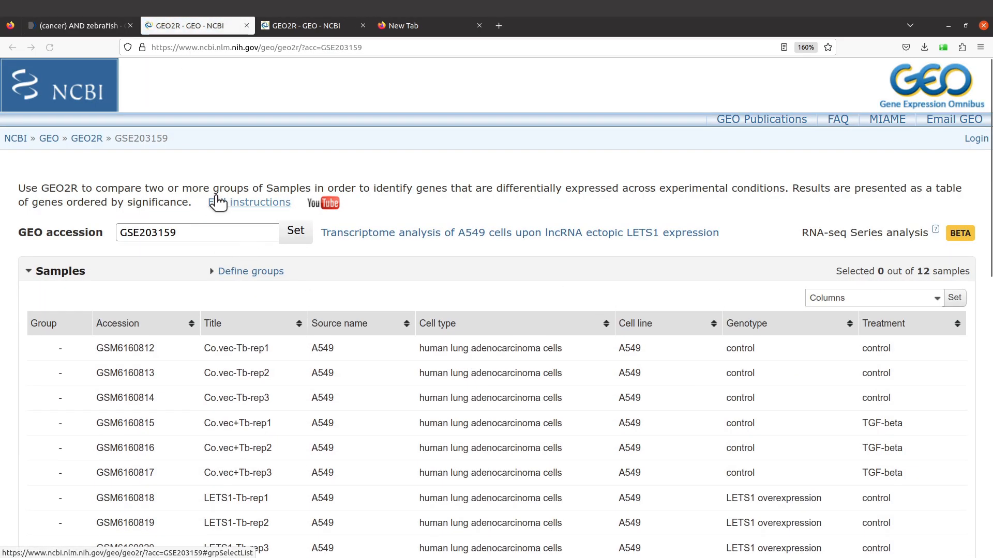
left_click(96, 29)
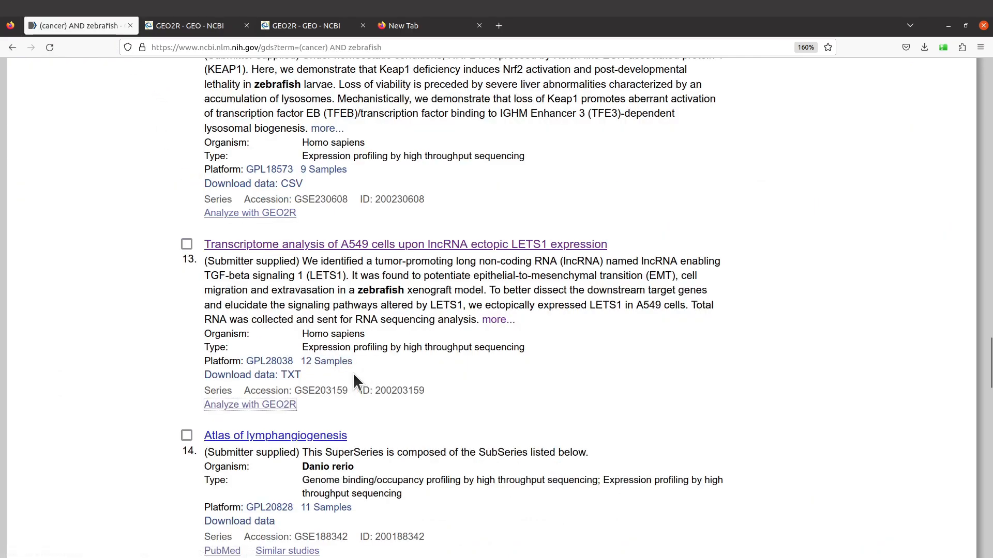
Paste the copied accession GSE203159 into the blank GEO2R page and load that series
left_click(313, 29)
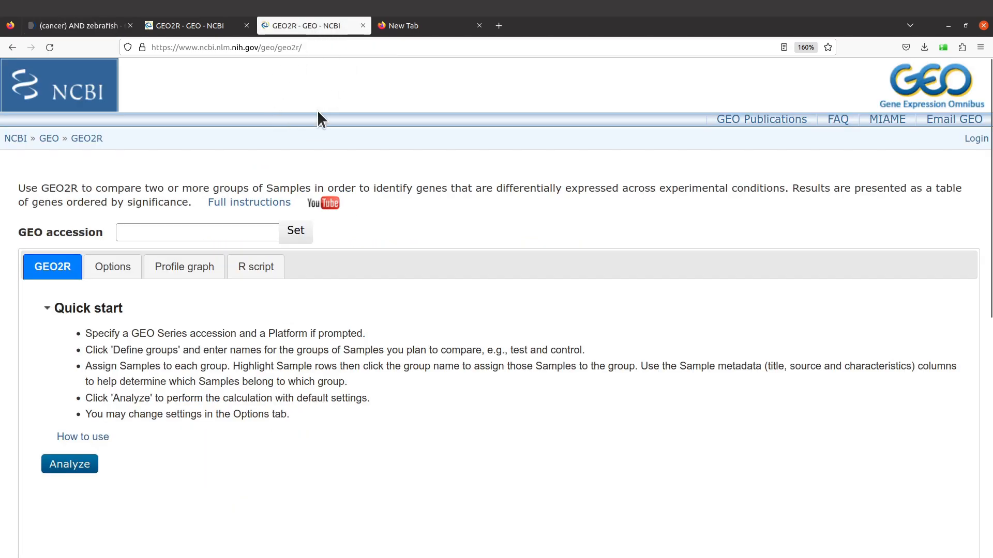
left_click(140, 232)
right_click(141, 232)
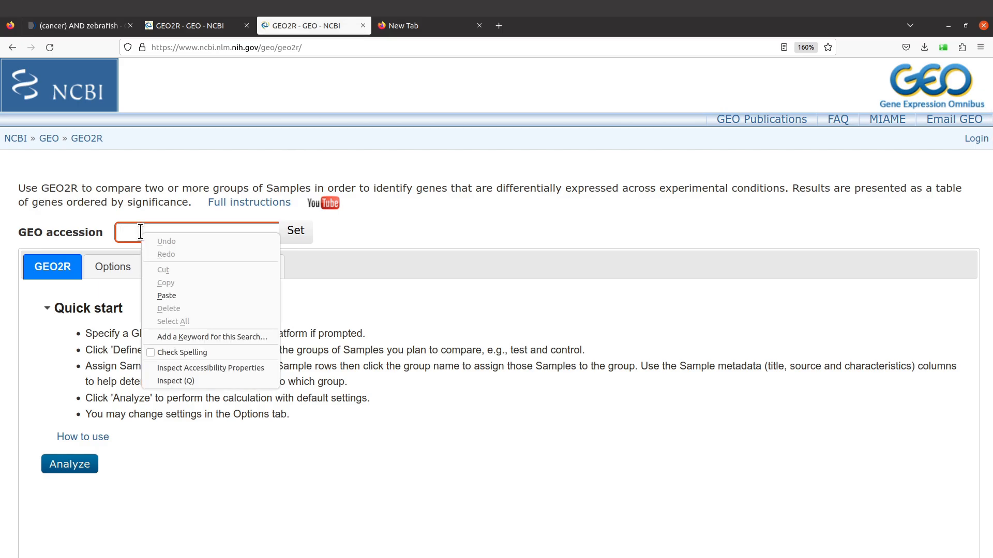
left_click(160, 295)
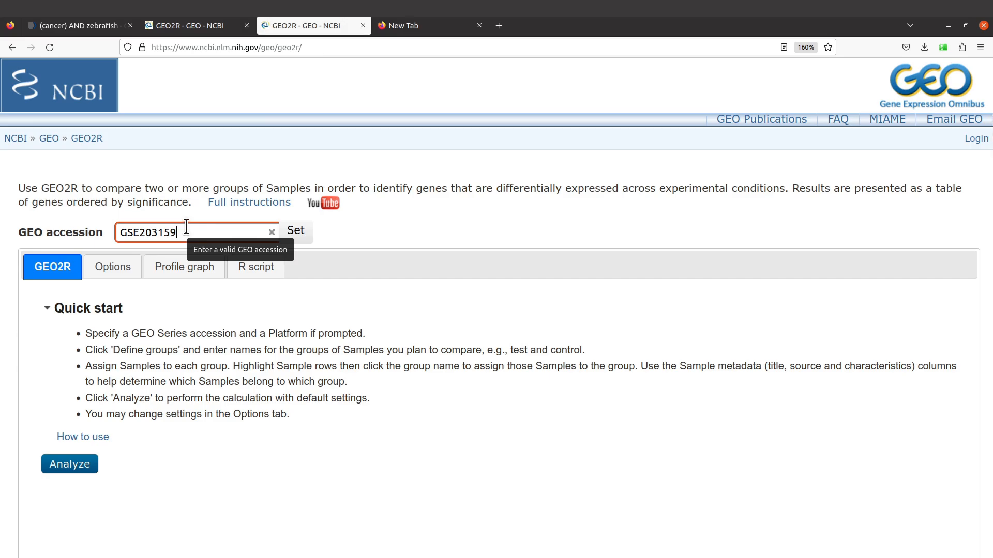
left_click(296, 231)
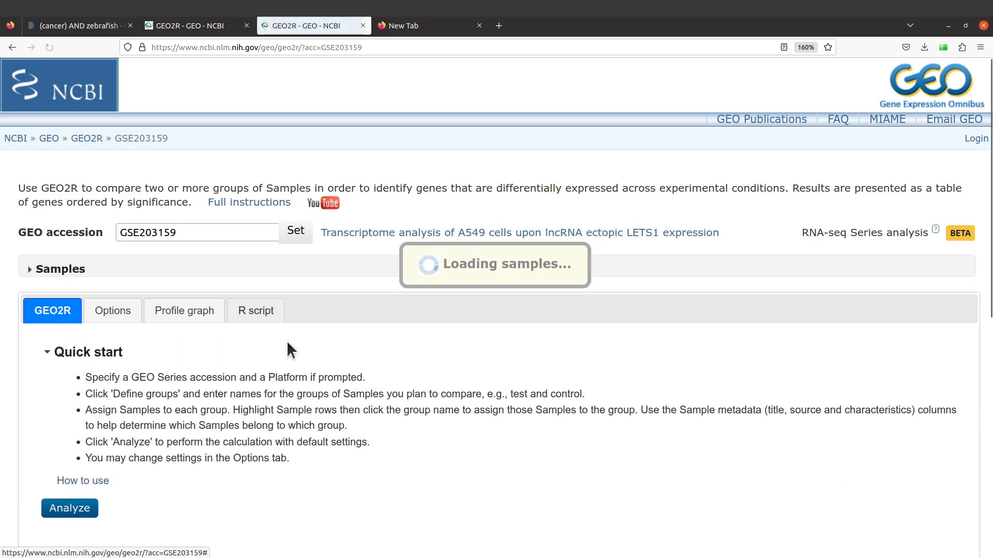
Examine the GSE203159 sample table, comparing the genotype and treatment of each sample
scroll(313, 422, "down", 10)
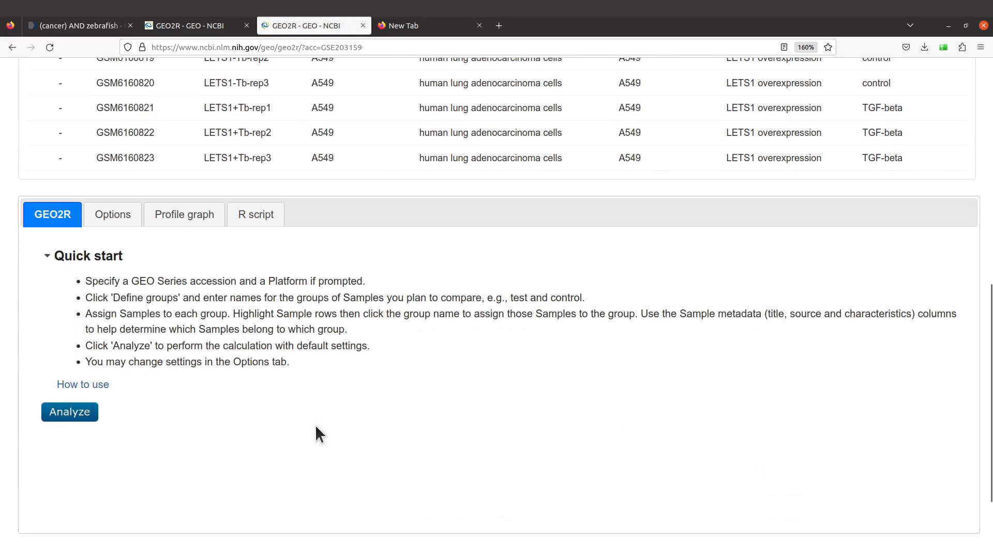
scroll(315, 424, "up", 10)
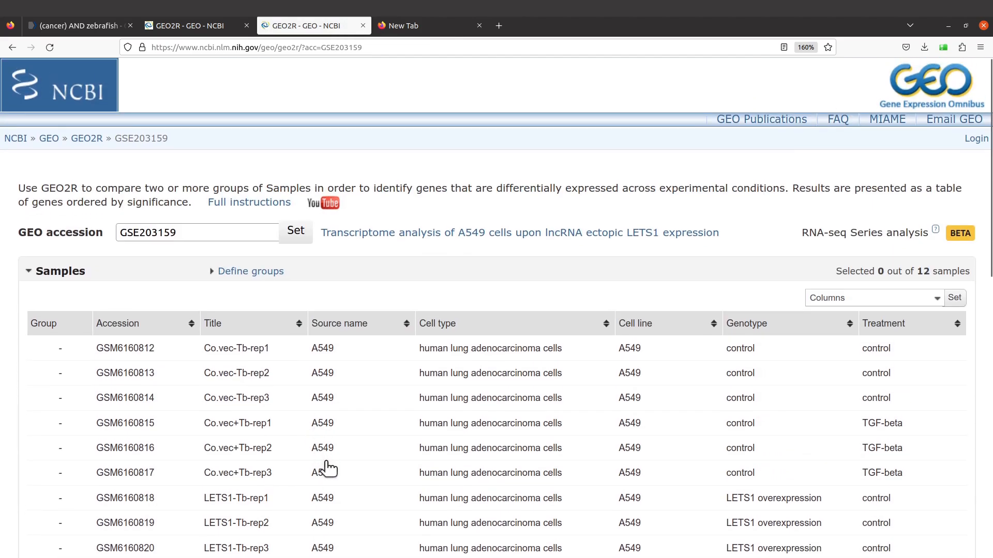
scroll(327, 468, "down", 3)
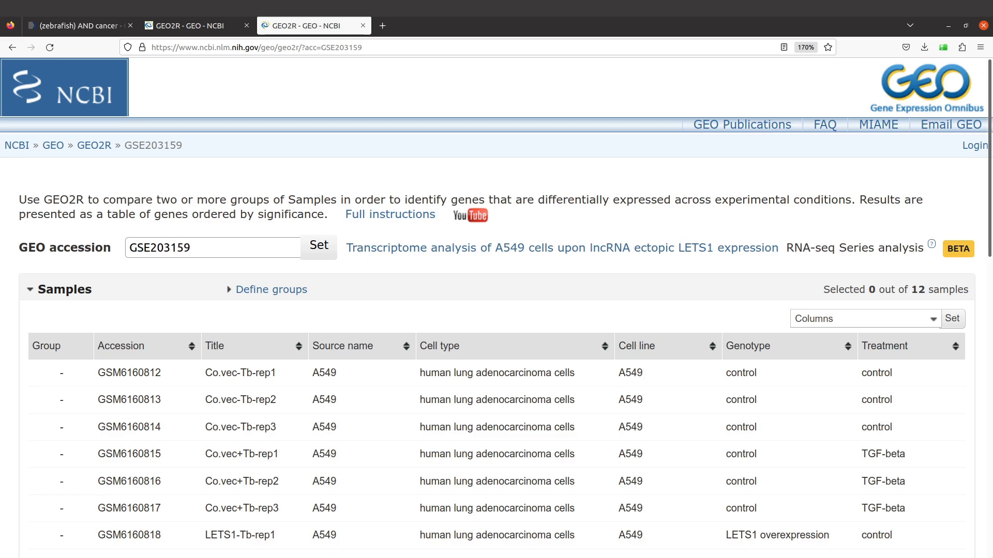
scroll(812, 514, "down", 2)
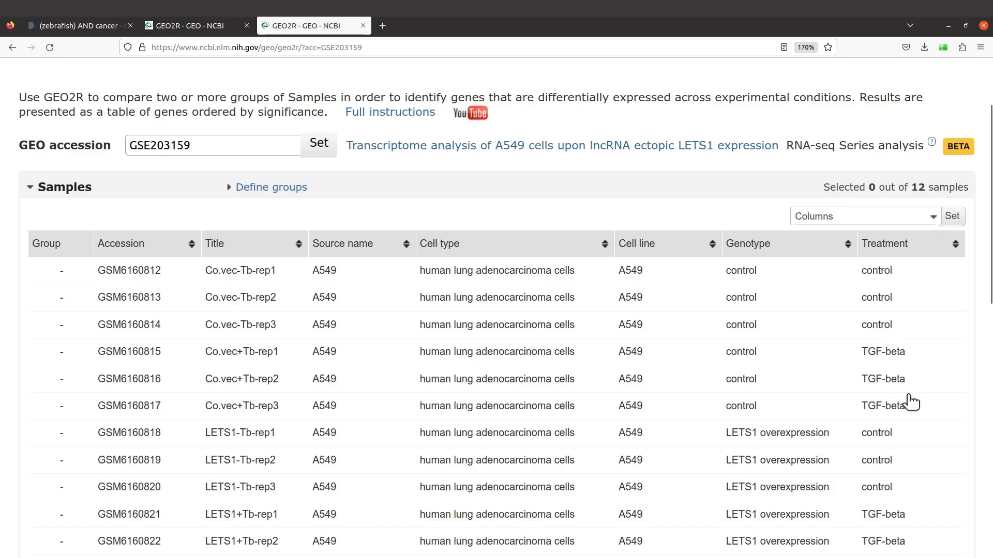
scroll(906, 394, "down", 3)
scroll(899, 290, "up", 2)
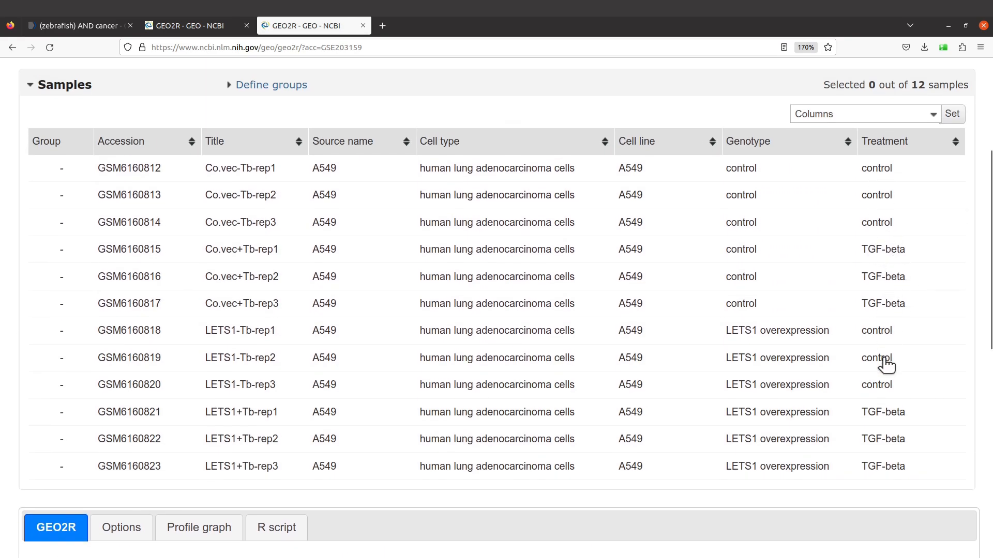
scroll(903, 456, "up", 3)
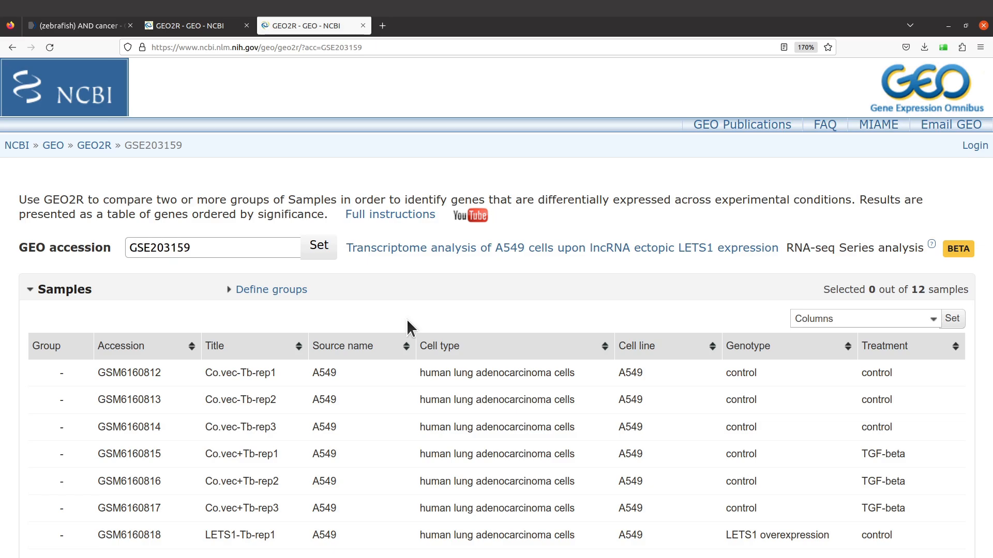
Open the full GEO2R instructions in a new tab and compare the section on assigning samples to each group with the sample table
right_click(371, 213)
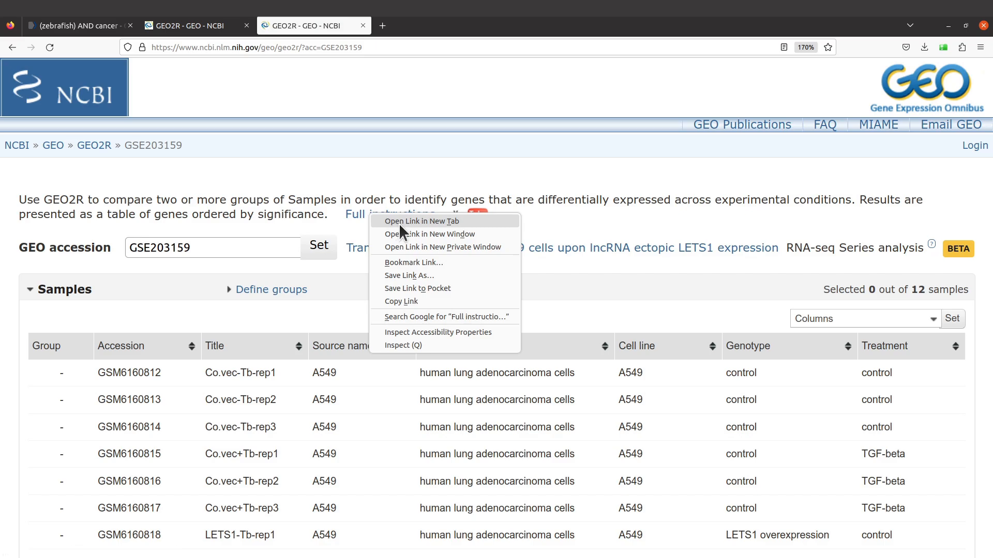
left_click(399, 222)
left_click(416, 27)
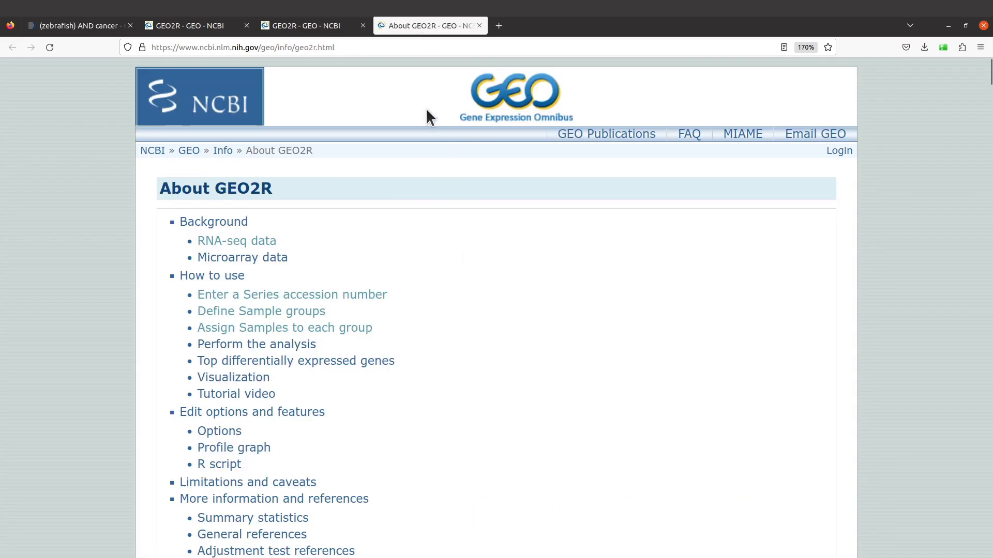
left_click(310, 331)
scroll(425, 353, "up", 2)
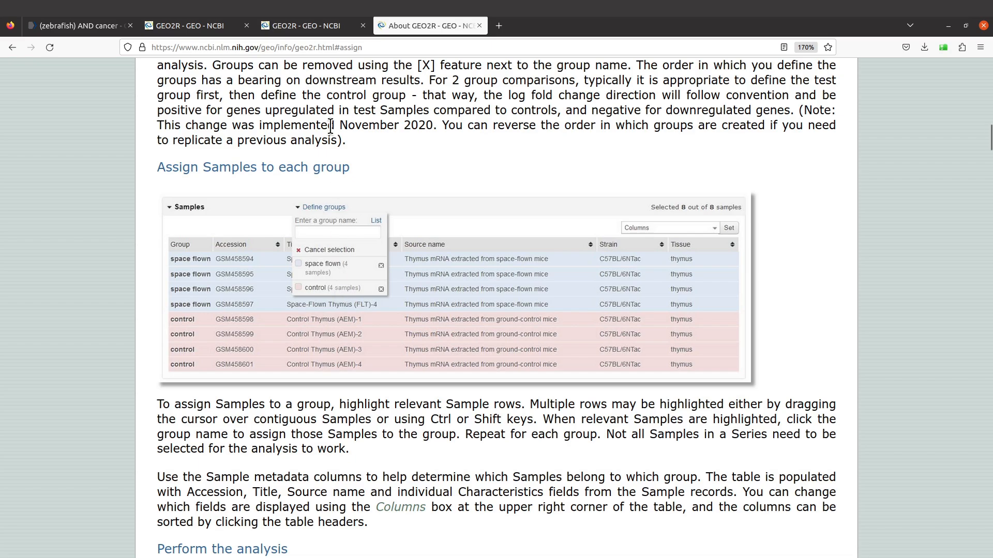
left_click(302, 24)
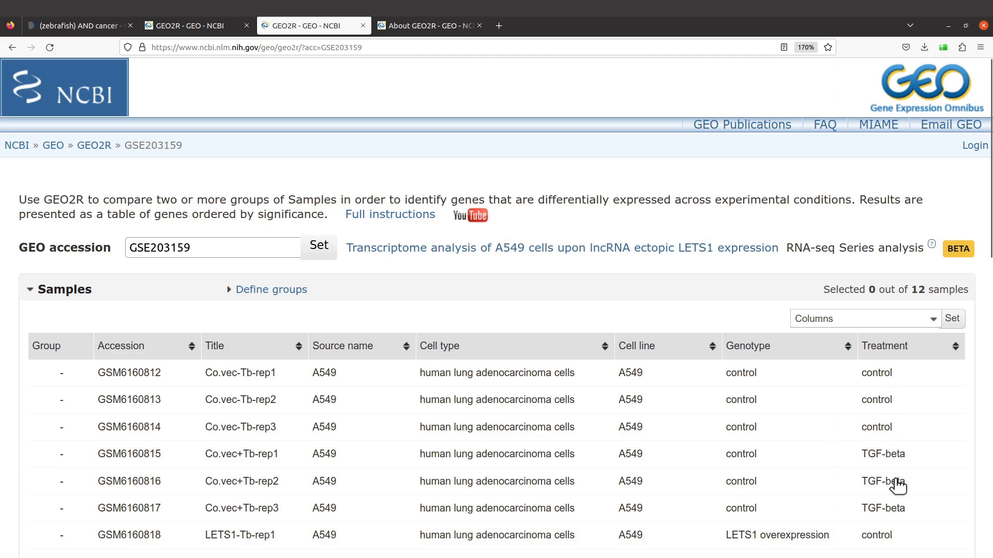
scroll(806, 504, "down", 4)
scroll(668, 445, "up", 2)
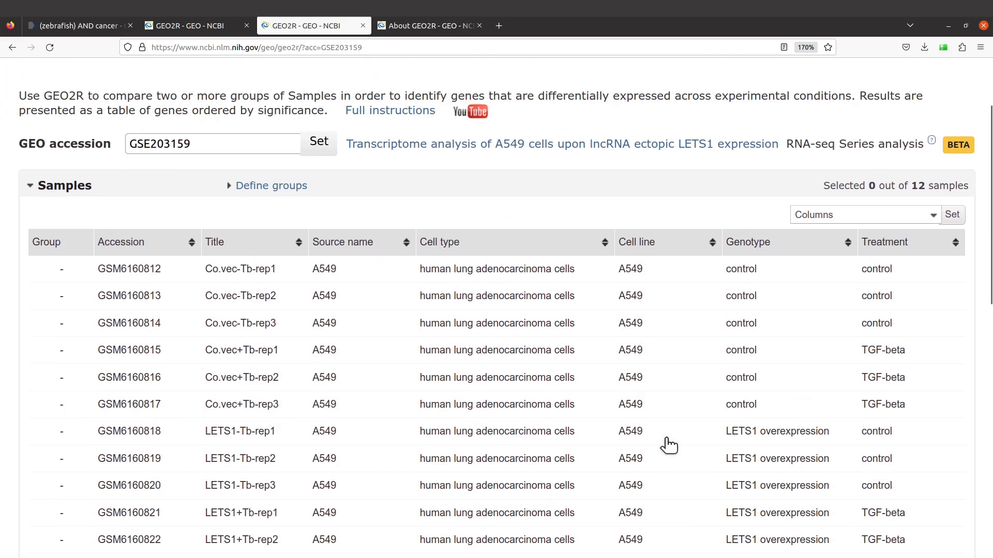
left_click(414, 26)
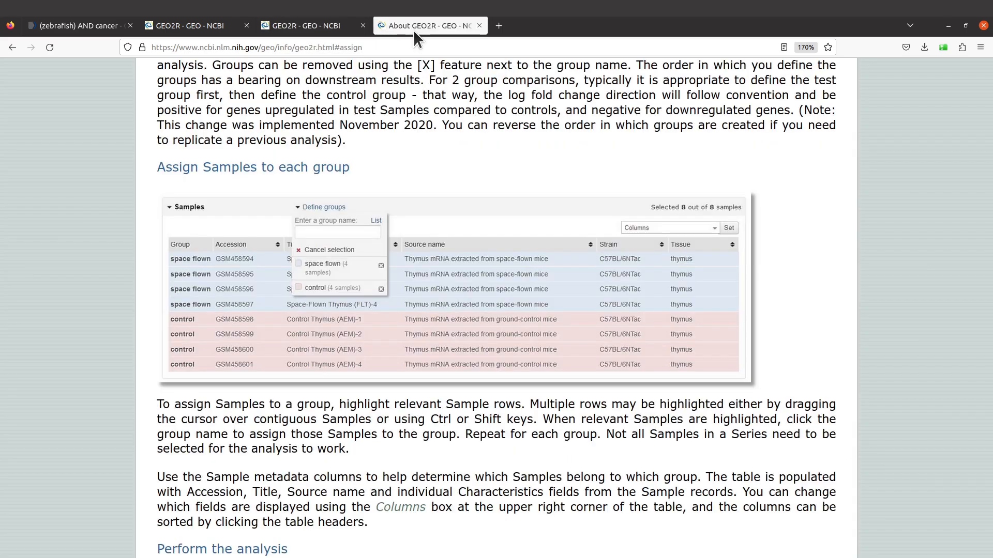
Return to the GSE203159 analysis and define a first sample group named tgf-beta
left_click(317, 24)
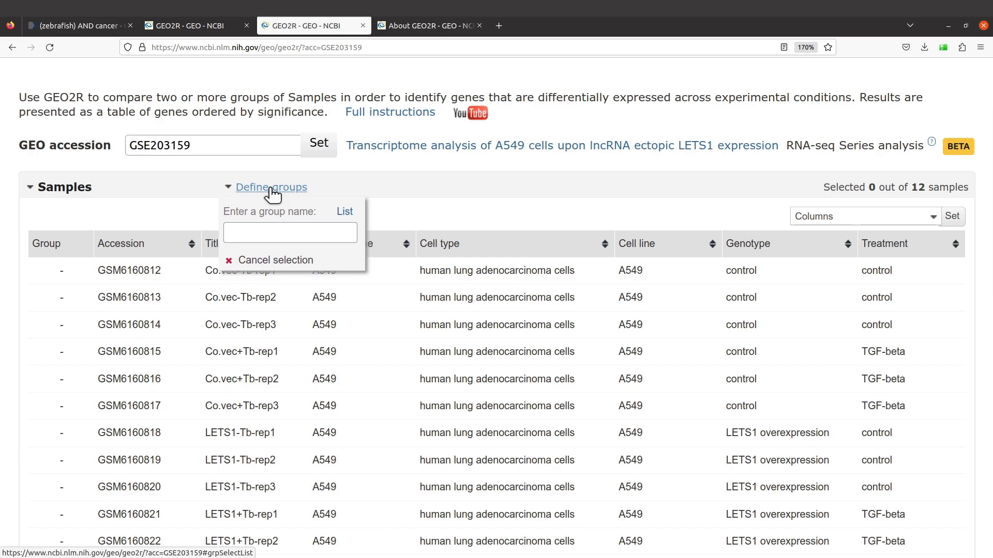
left_click(276, 229)
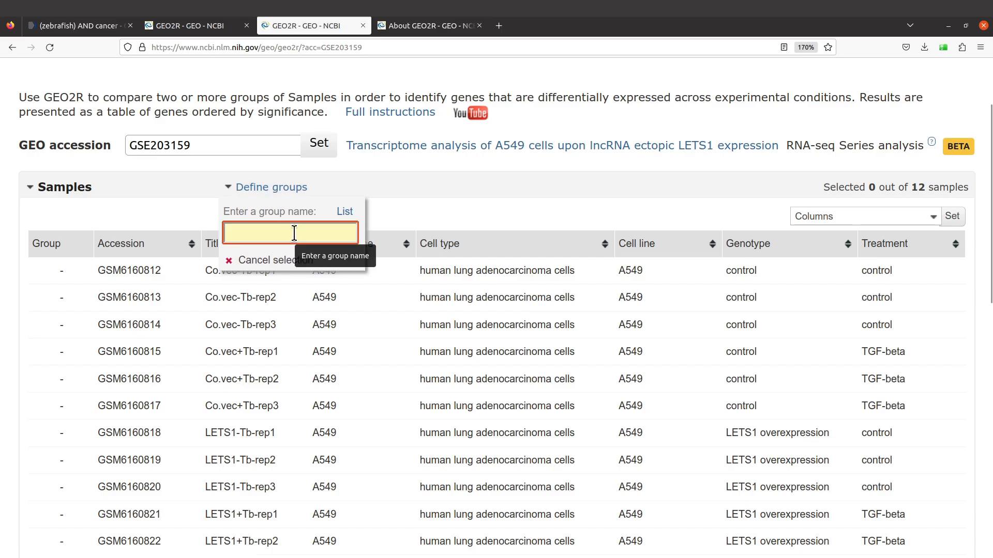
type("t")
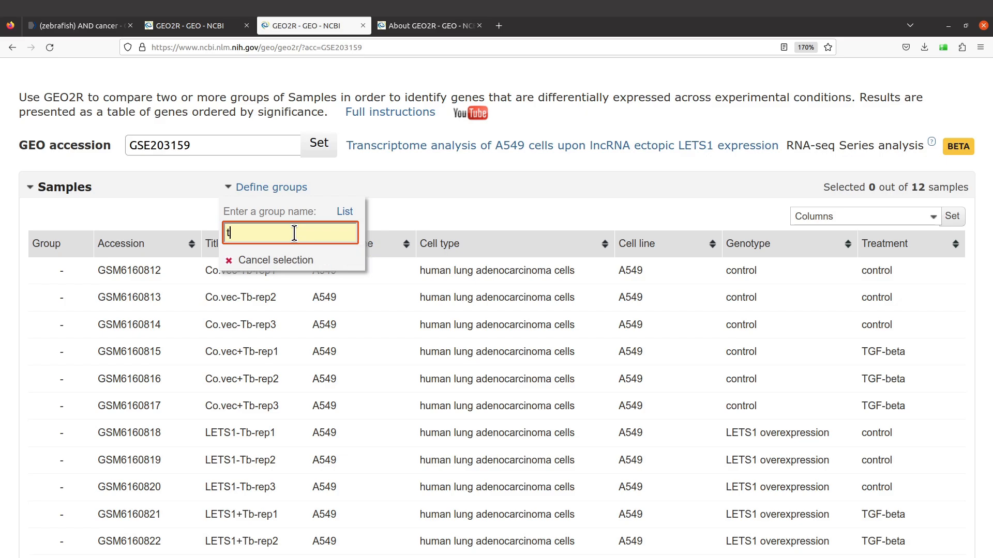
type("gf-beta")
key("Return")
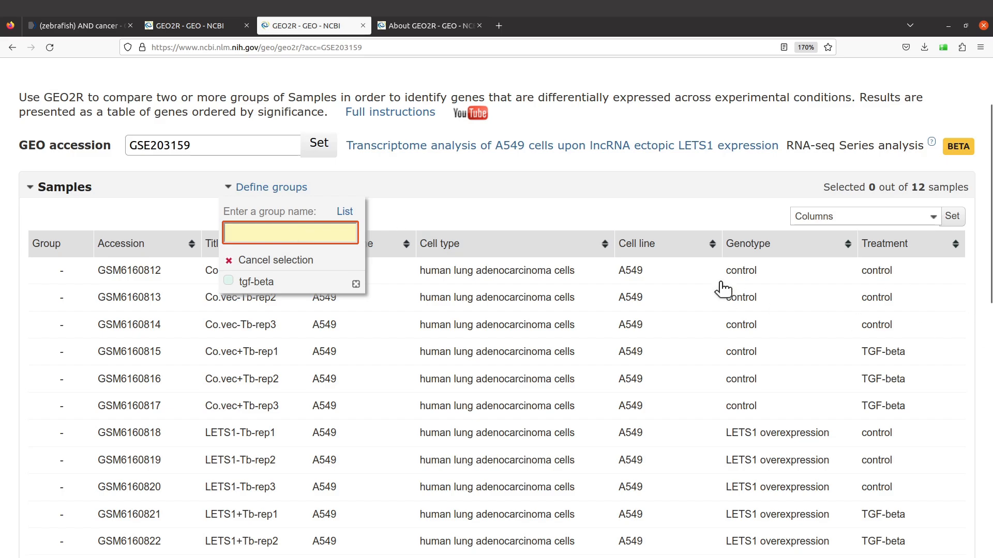
Define a second sample group named control
type("contro")
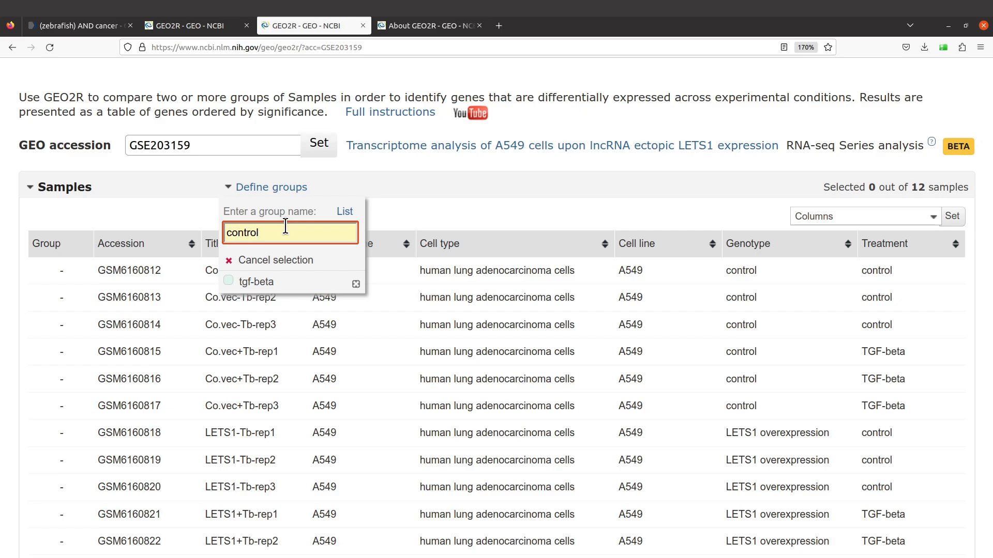
type("l")
key("Return")
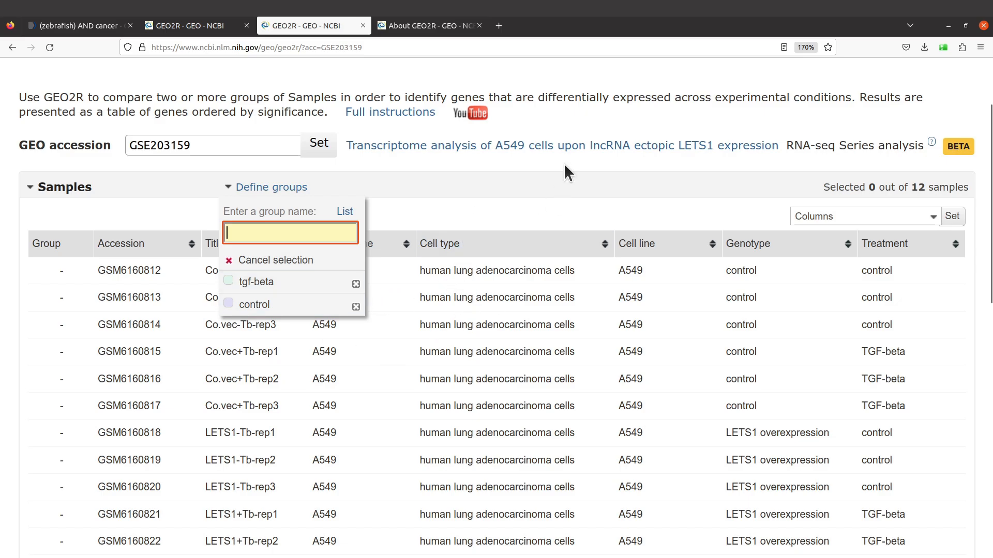
Assign the six TGF-beta-treated samples, GSM6160815 to GSM6160817 and GSM6160821 to GSM6160823, to the tgf-beta group
left_click(490, 203)
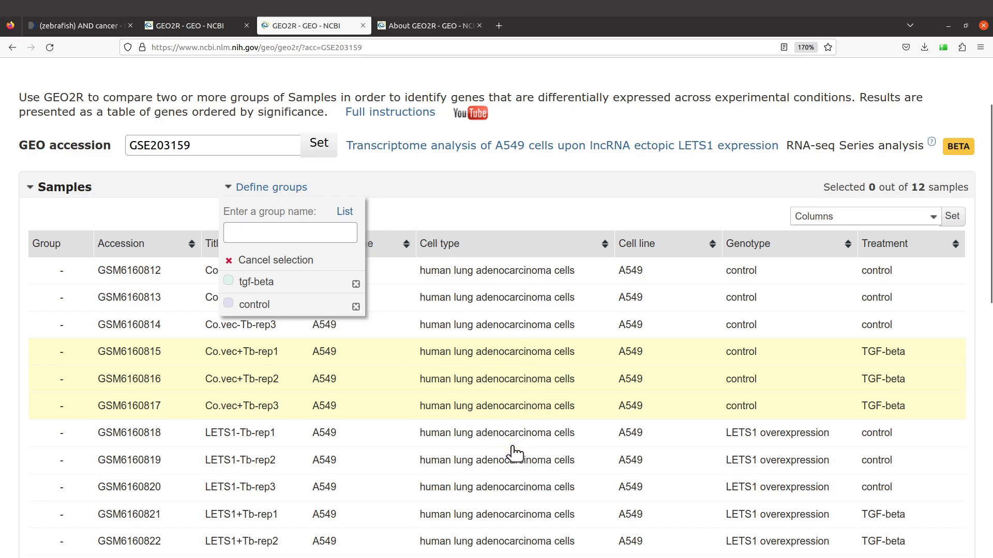
scroll(514, 455, "down", 5)
scroll(510, 454, "up", 2)
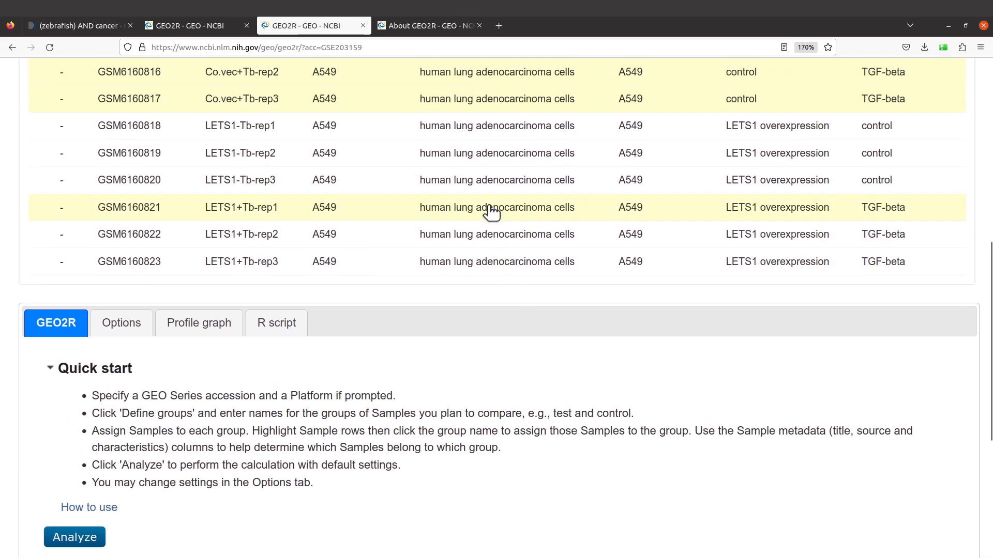
left_click(522, 263)
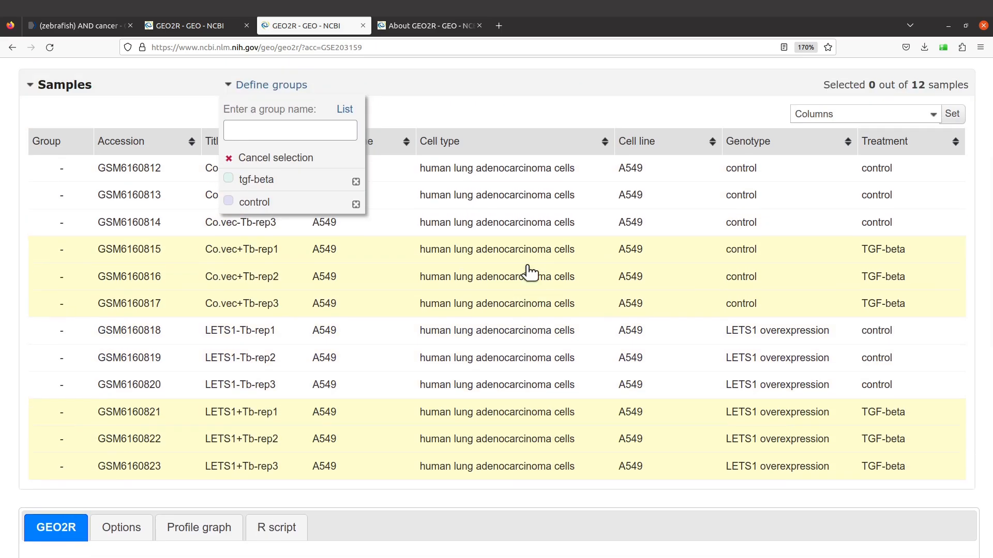
left_click(273, 184)
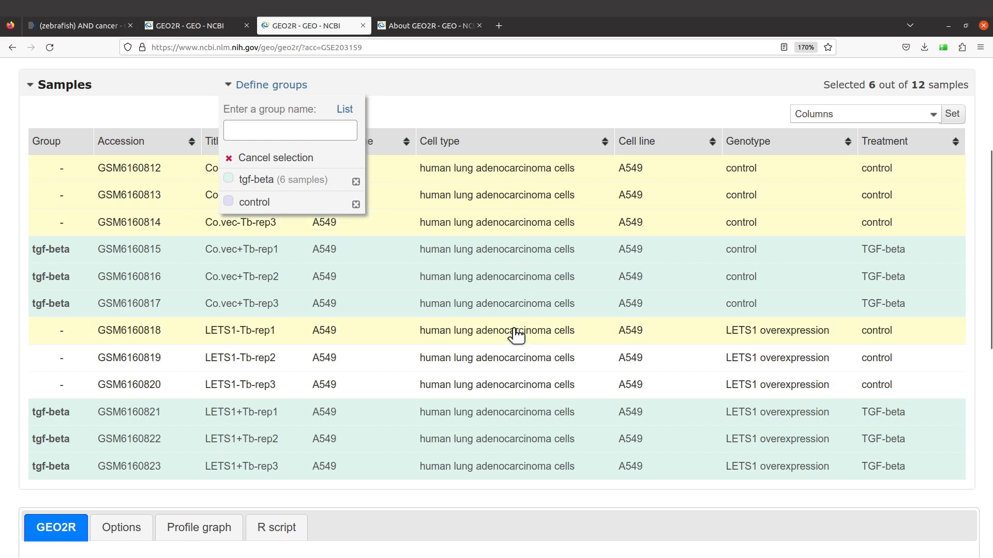
Assign the six control-treatment samples, GSM6160812 to GSM6160814 and GSM6160818 to GSM6160820, to the control group
left_click(532, 362)
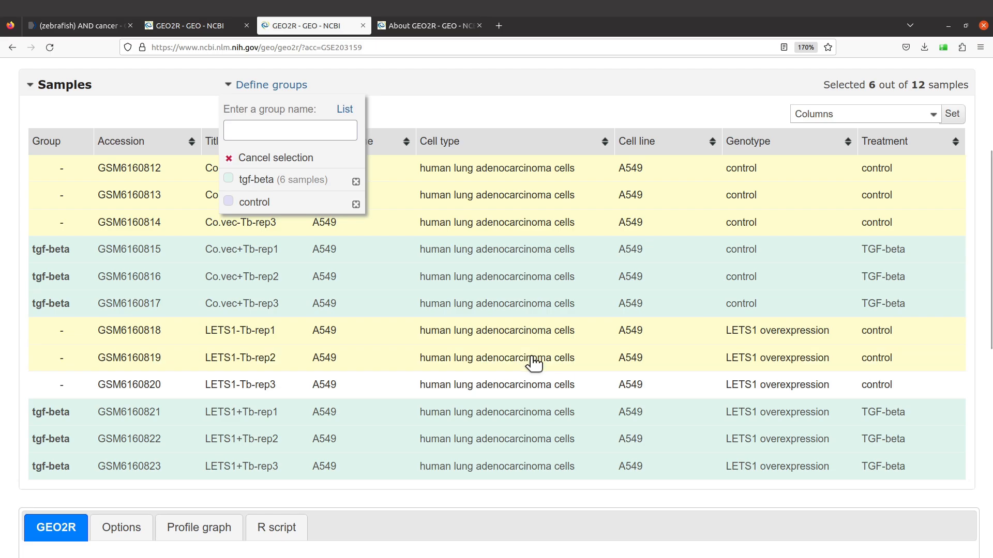
left_click(504, 388)
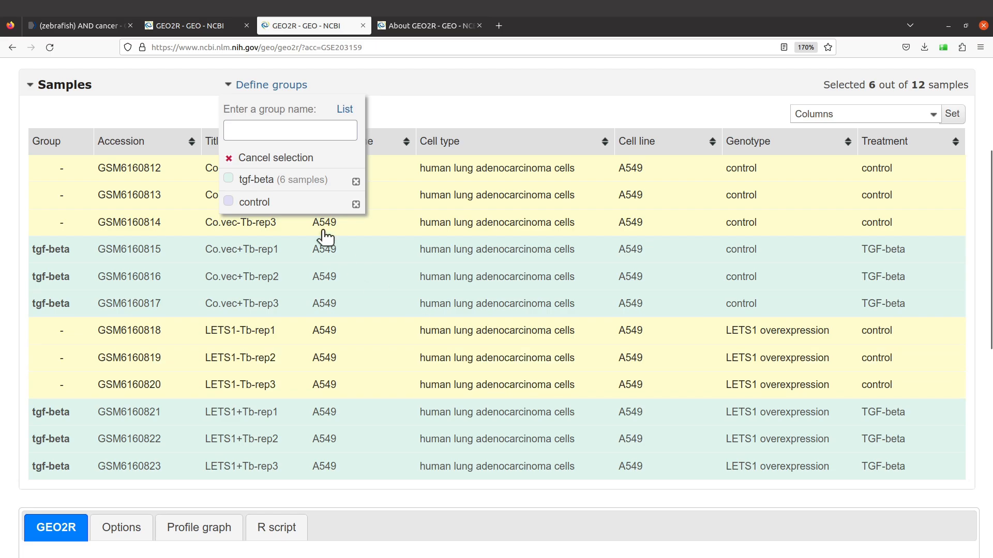
left_click(253, 202)
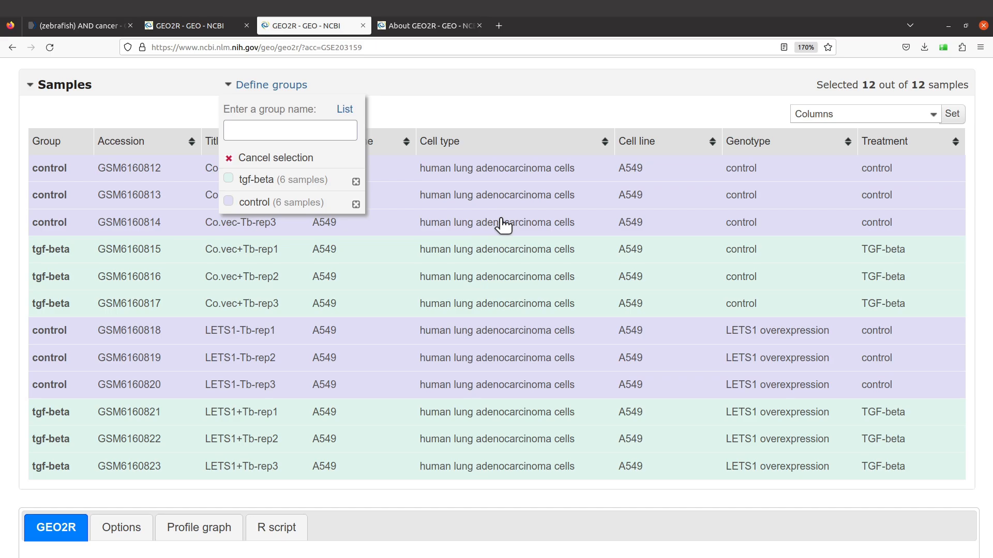
Highlight individual sample rows one at a time, ending on GSM6160813, and collapse the group definition list
left_click(487, 177)
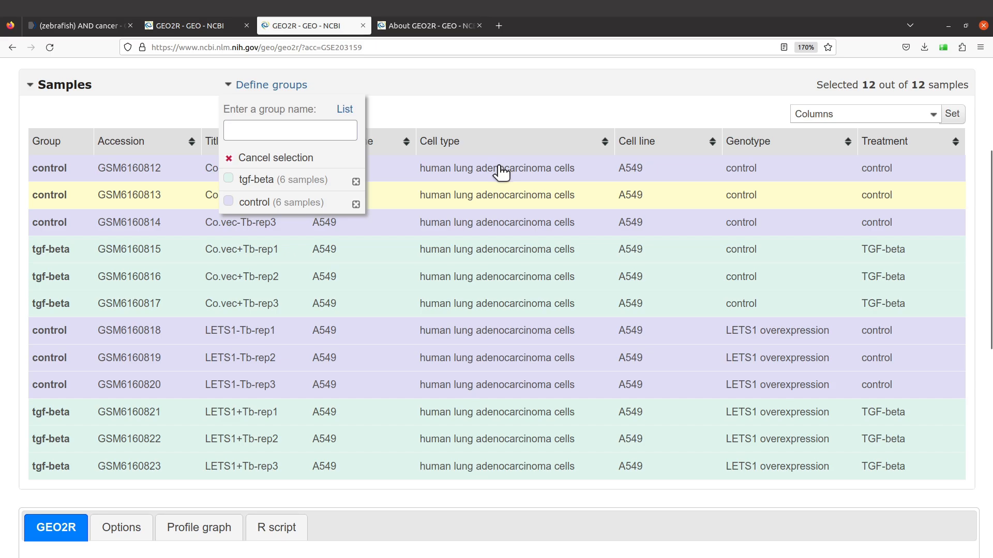
left_click(476, 226)
left_click(484, 251)
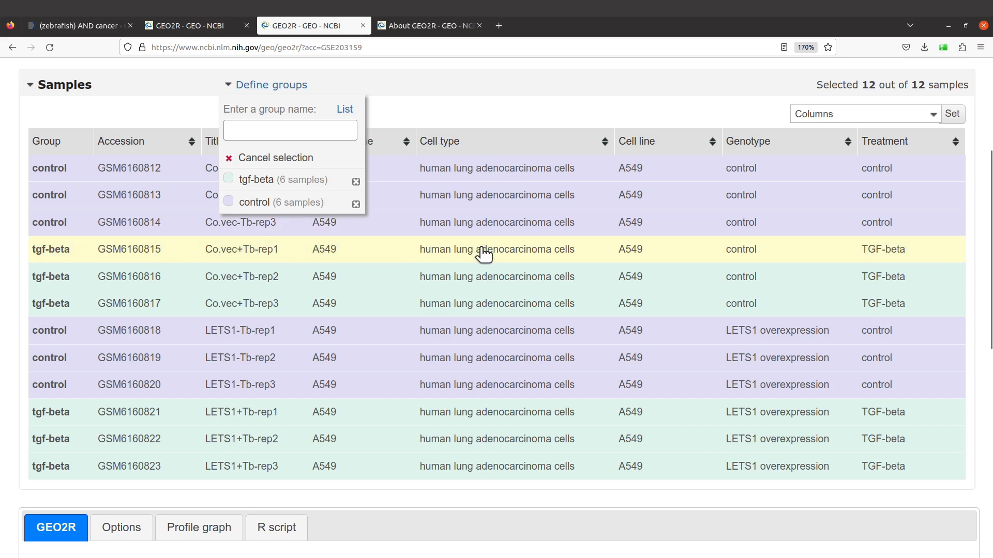
left_click(492, 279)
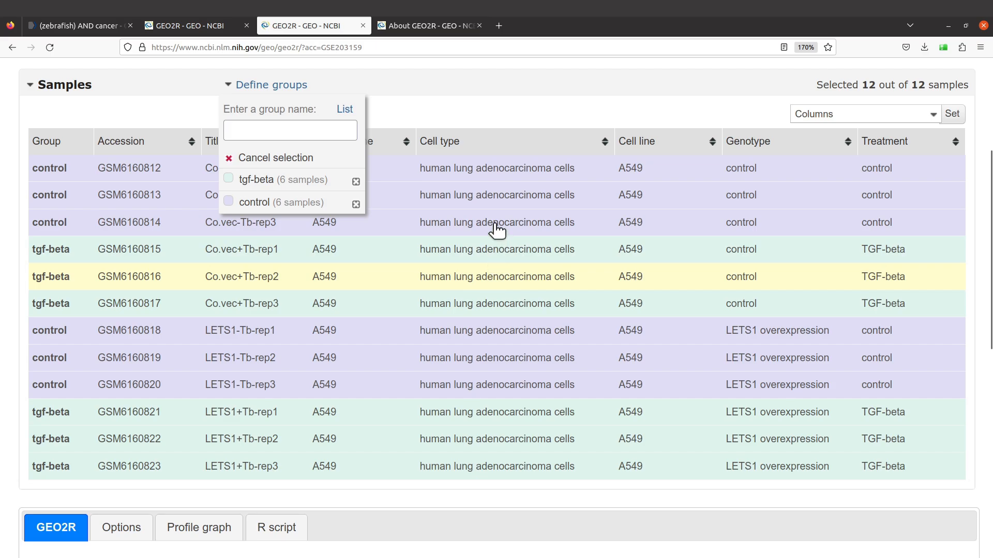
left_click(491, 195)
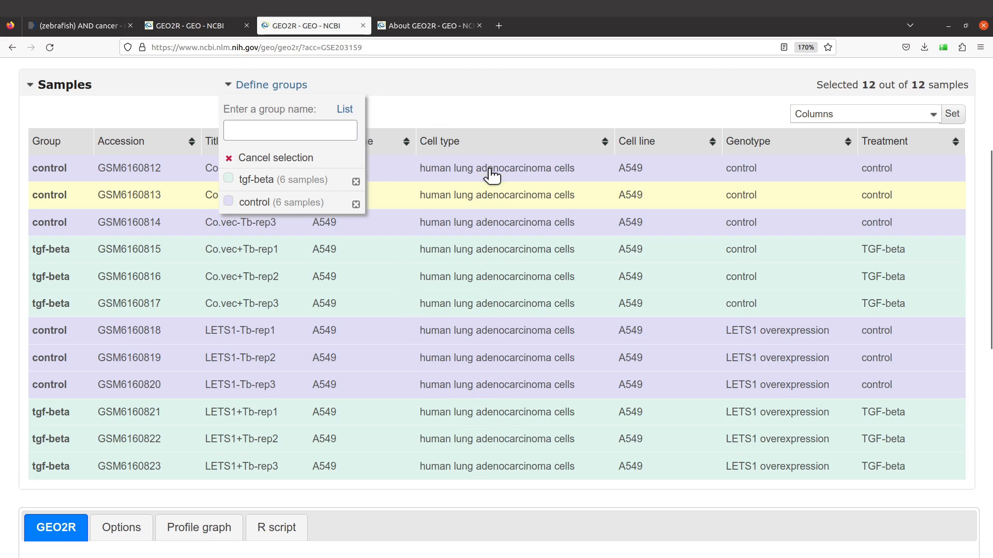
scroll(435, 259, "up", 4)
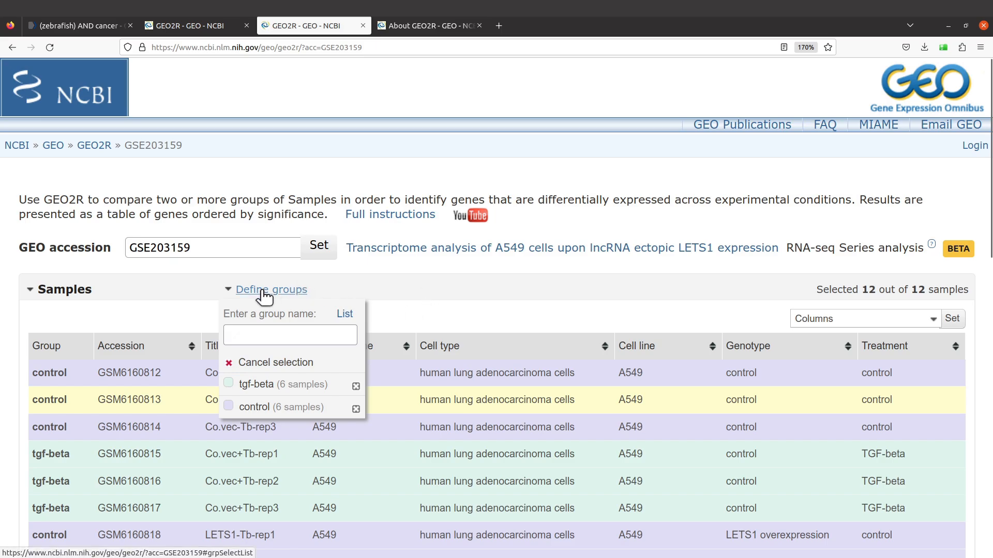
left_click(231, 293)
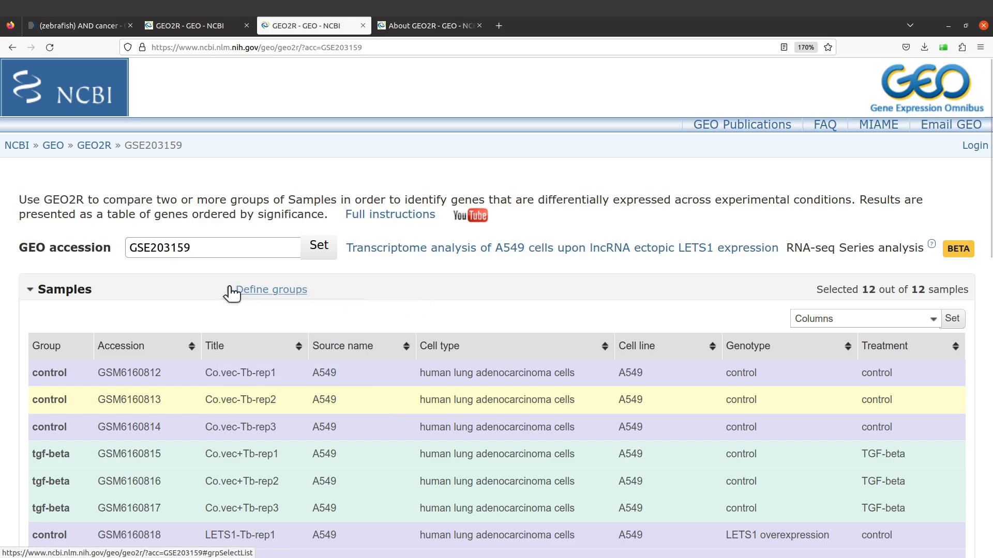
Check the tgf-beta and control group definitions and run the GEO2R analysis with default settings
left_click(280, 292)
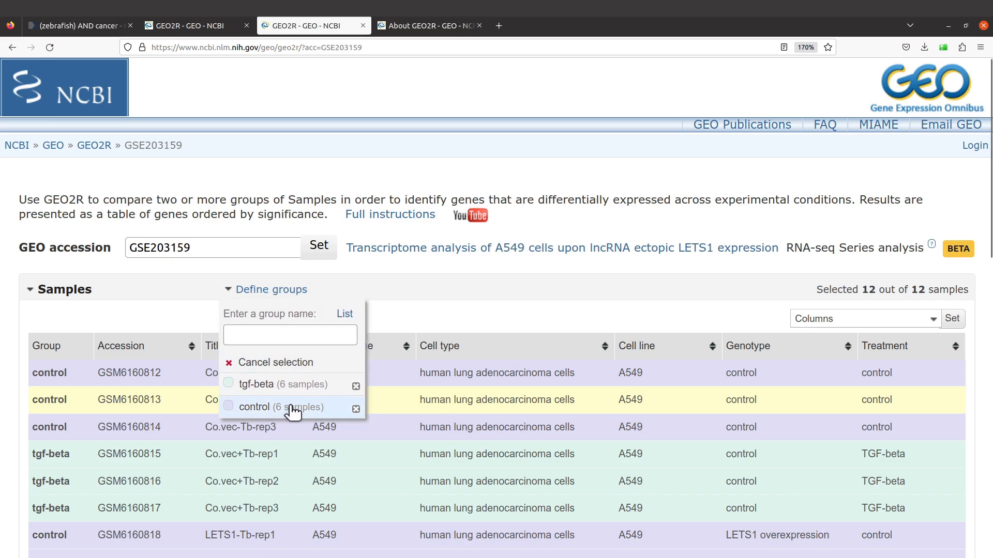
left_click(233, 289)
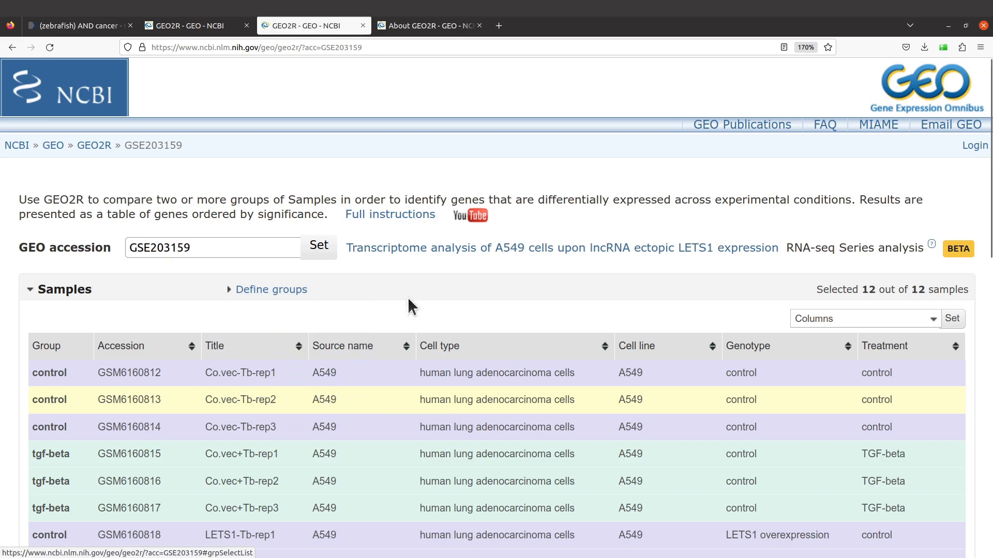
scroll(542, 413, "down", 3)
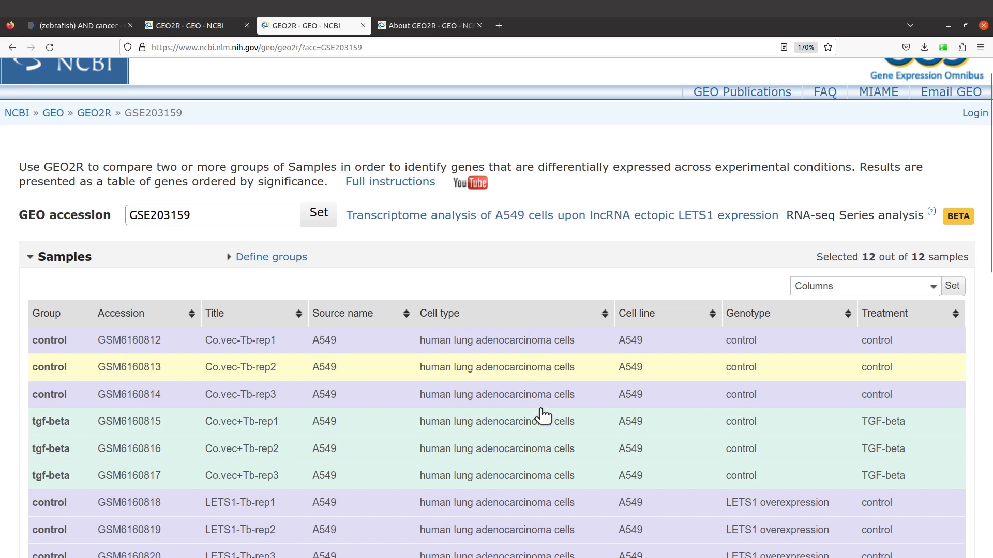
scroll(542, 413, "down", 3)
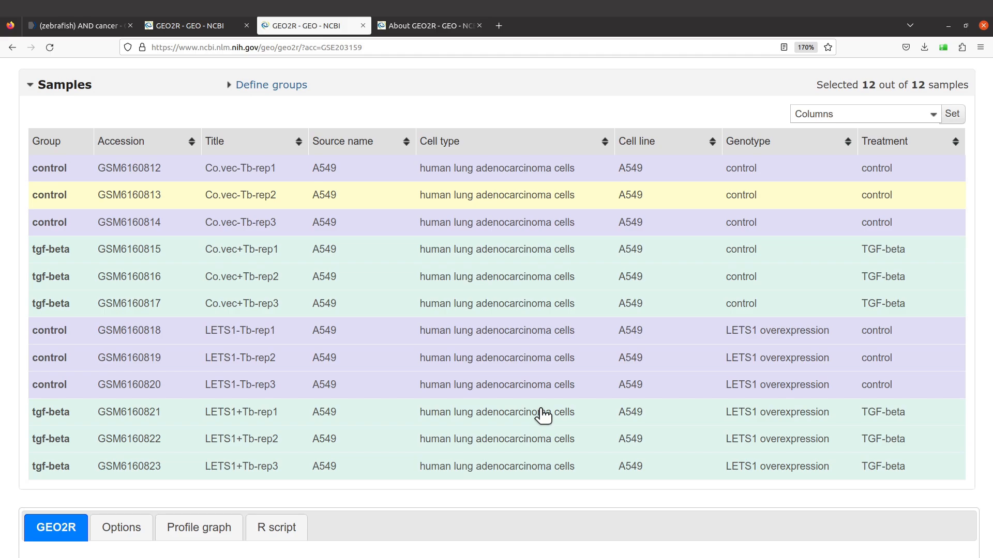
scroll(542, 414, "down", 10)
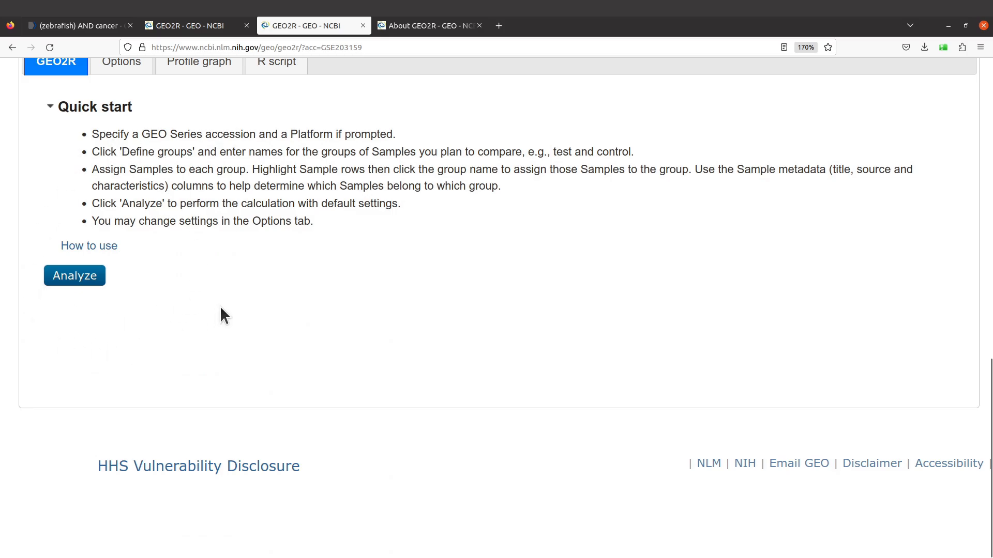
left_click(74, 279)
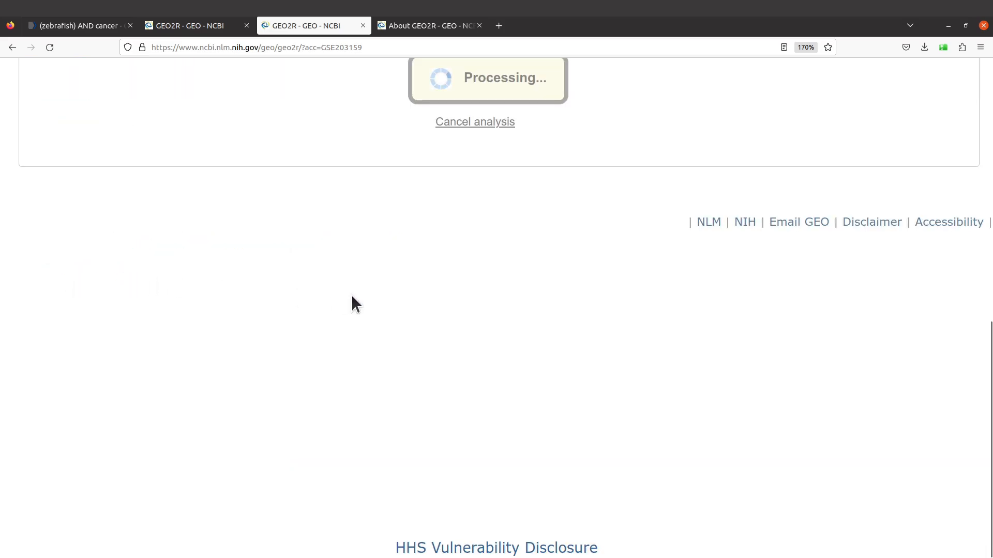
scroll(351, 300, "up", 2)
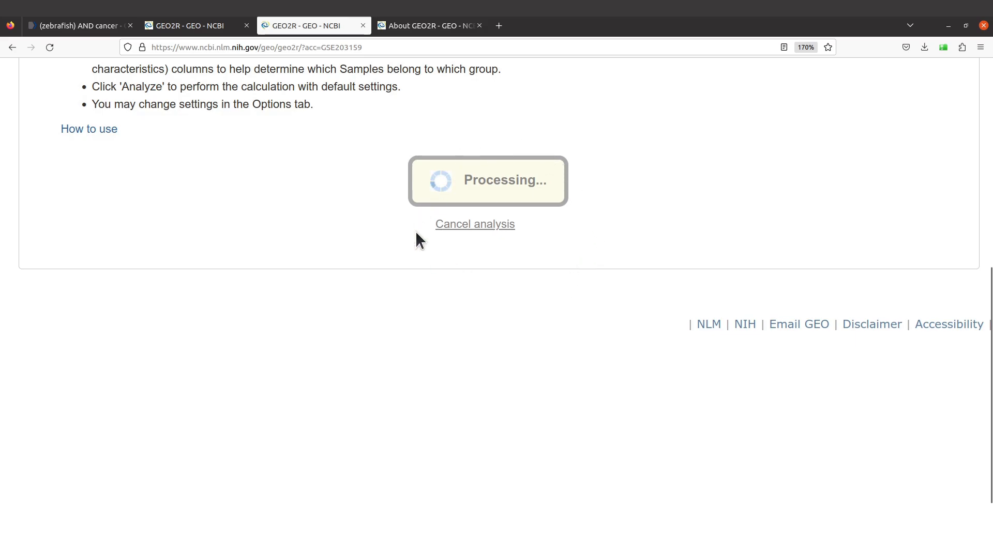
scroll(603, 331, "up", 4)
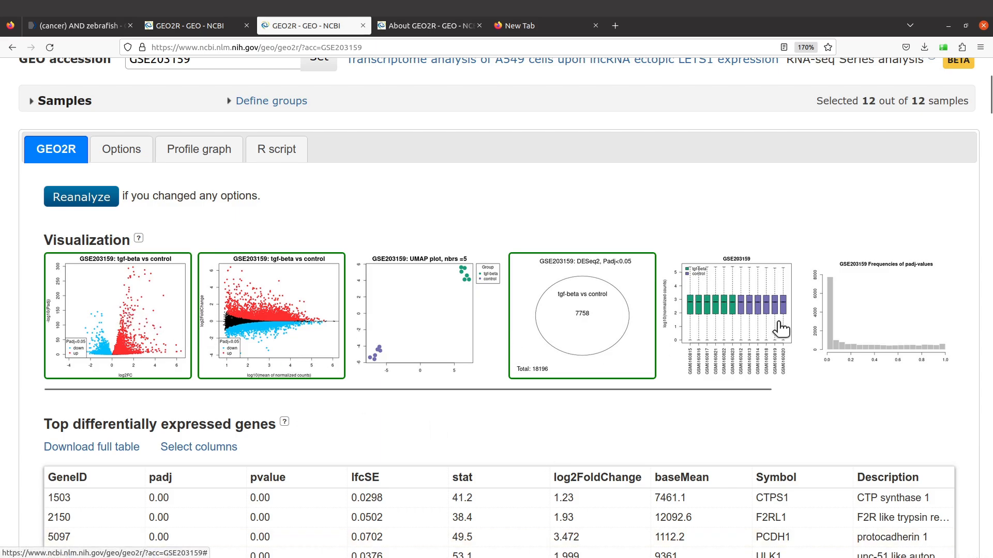
Examine the visualization plots and the table of top differentially expressed genes
scroll(757, 404, "down", 2)
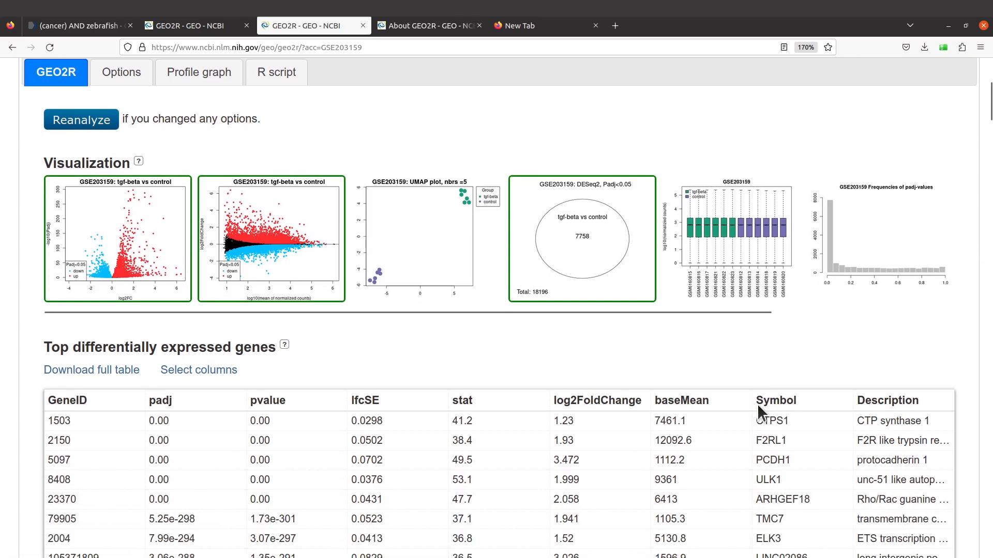
scroll(525, 467, "down", 4)
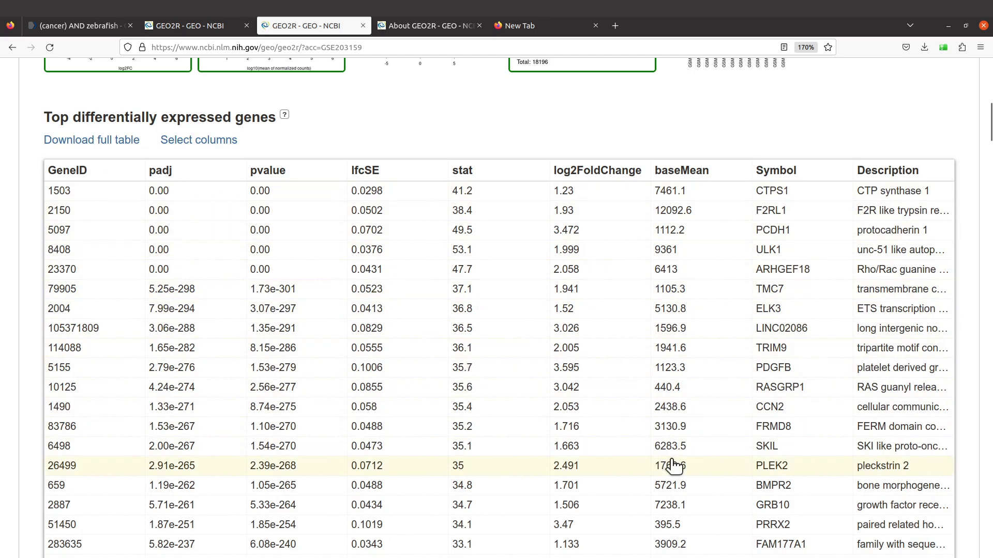
scroll(672, 465, "up", 8)
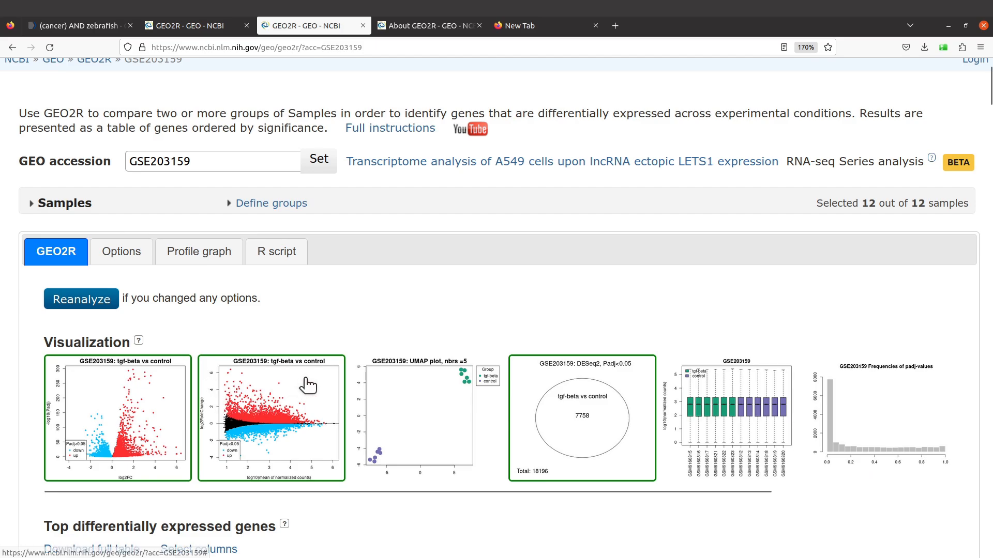
Review the P-value adjustment and plot display options and the gene profile page, and return to the analysis results
left_click(108, 250)
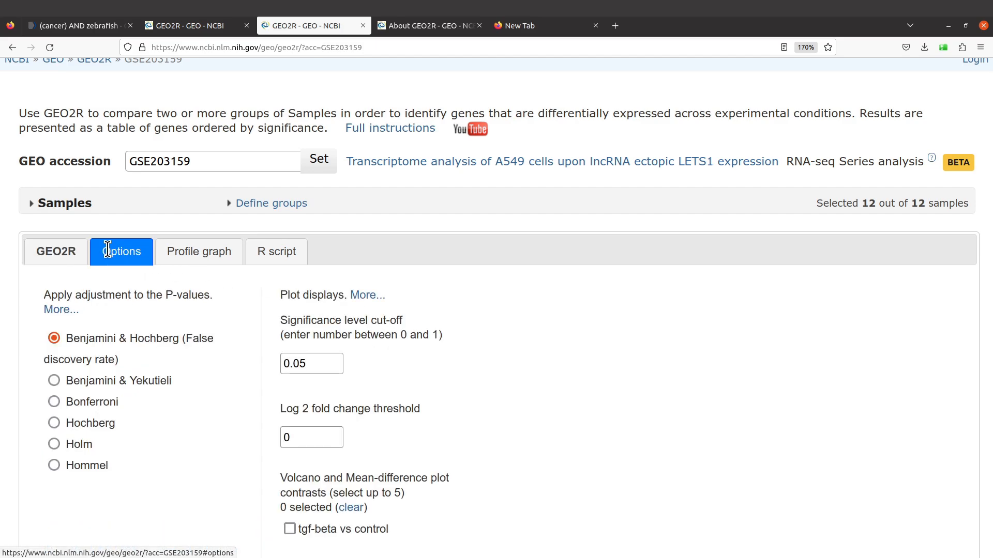
left_click(54, 252)
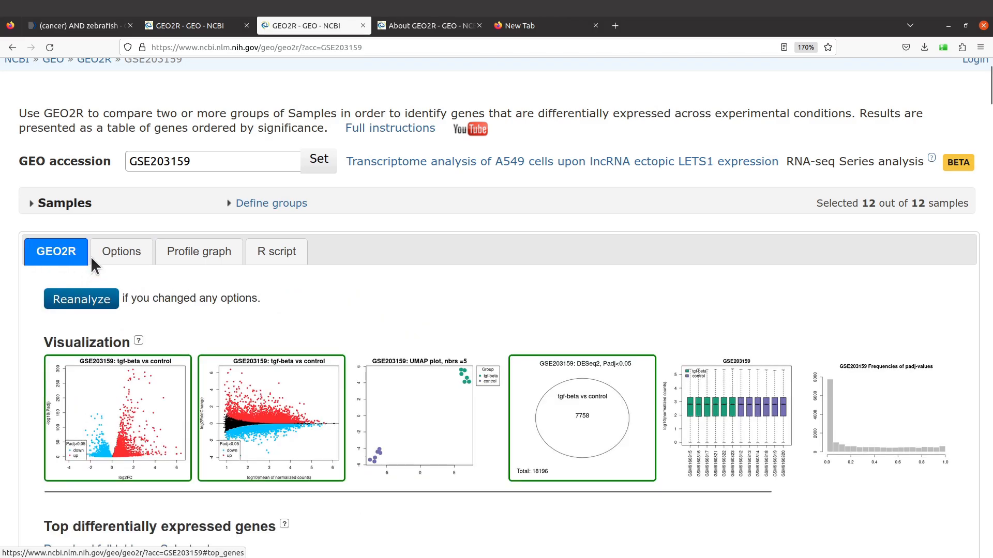
left_click(121, 254)
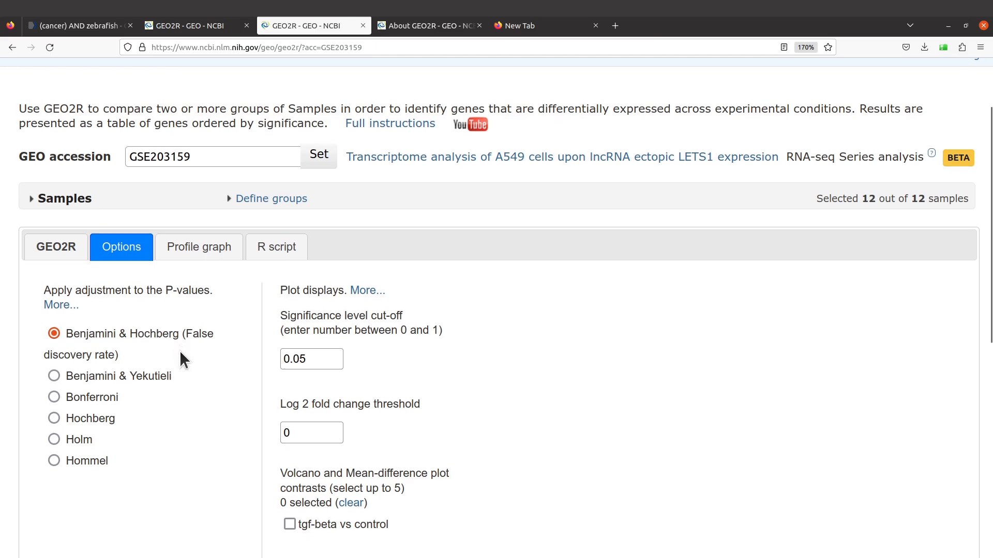
scroll(338, 306, "down", 2)
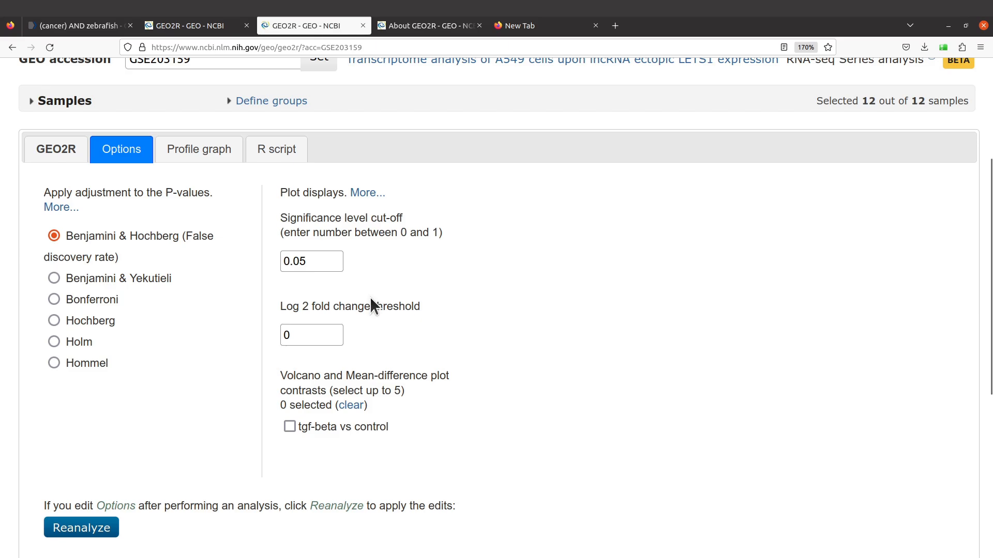
scroll(371, 299, "up", 2)
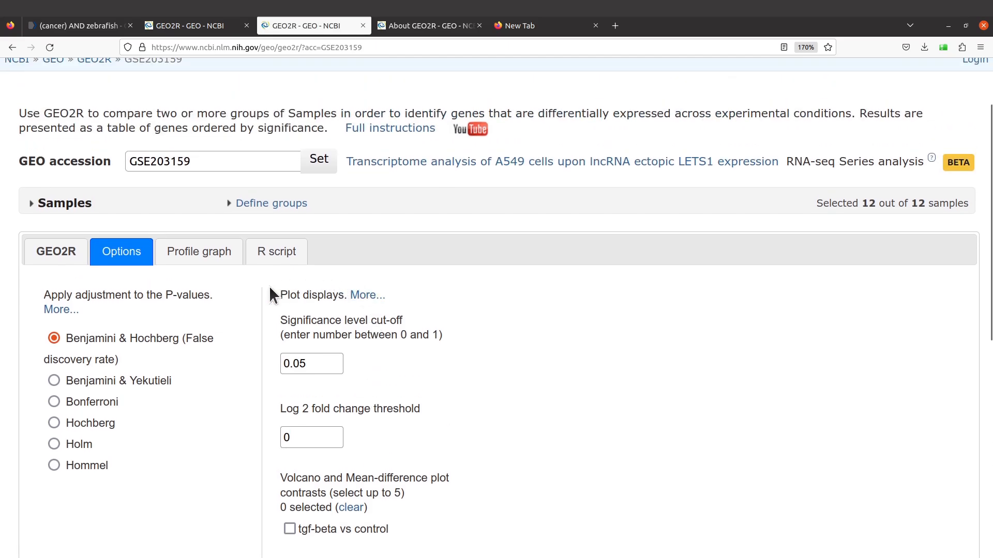
left_click(197, 254)
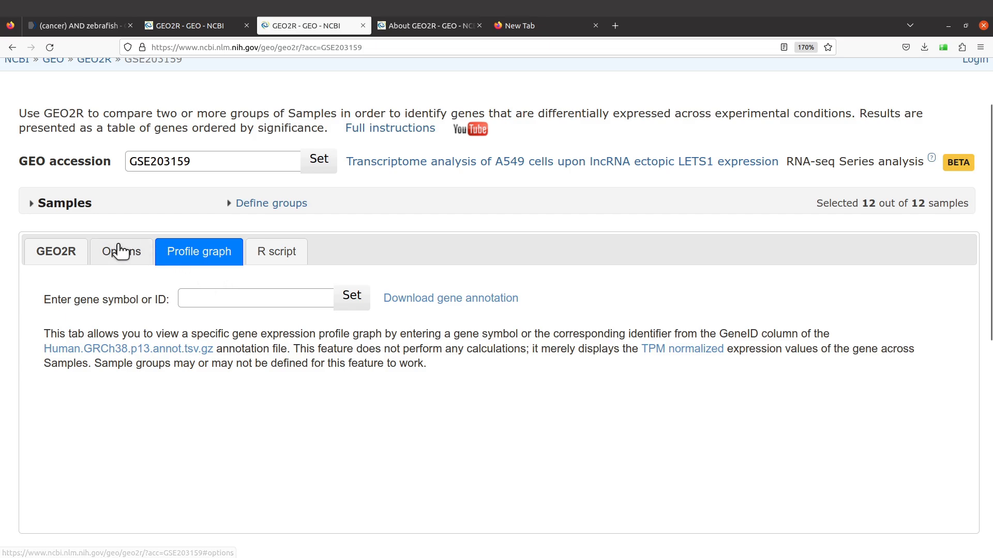
left_click(50, 254)
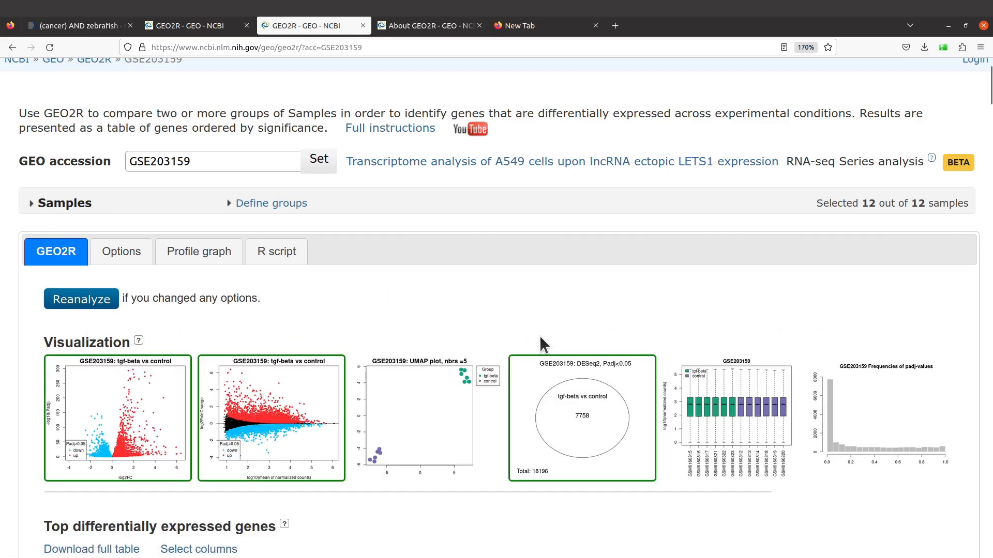
Plot the expression profile graph for CTPS1, the first gene in the top differentially expressed genes table
scroll(540, 337, "down", 1)
scroll(539, 335, "down", 3)
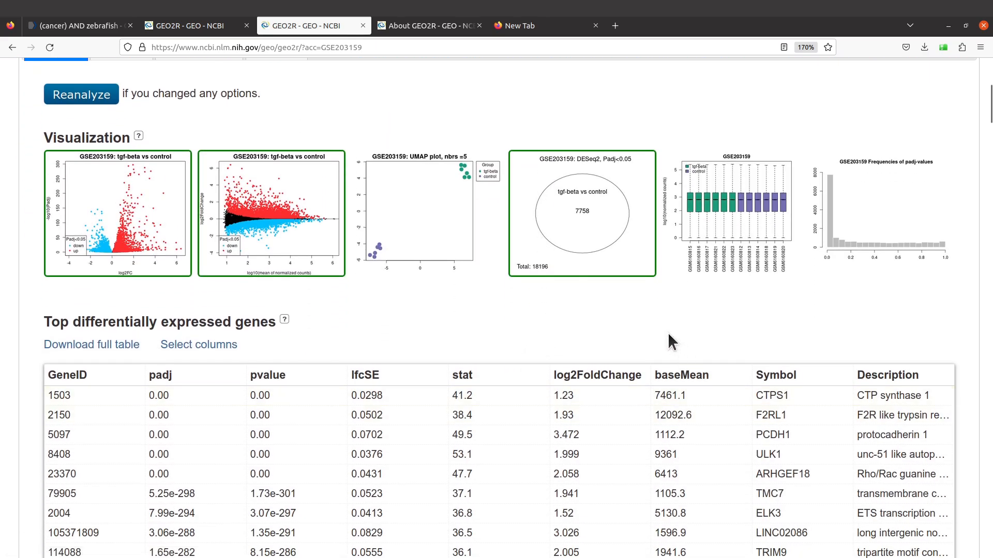
scroll(605, 453, "down", 4)
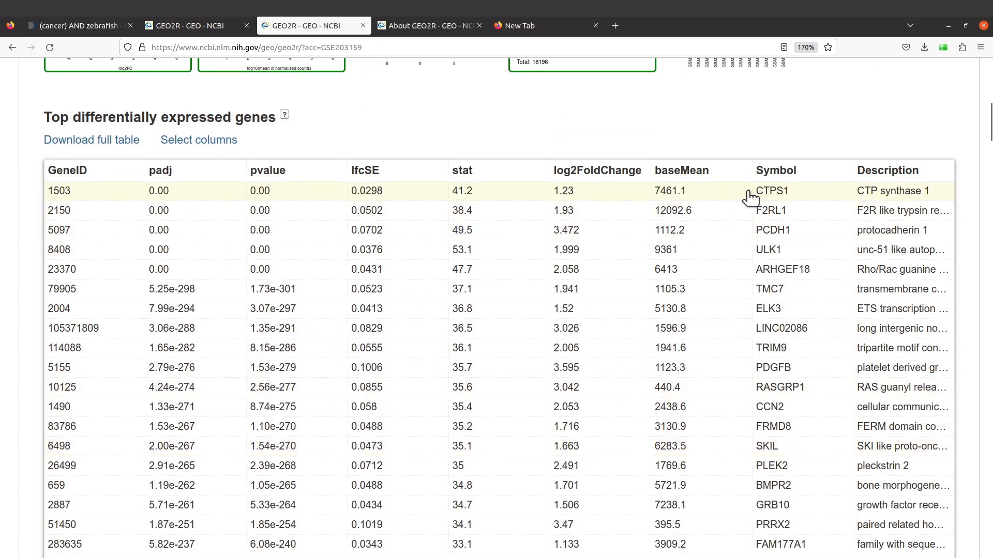
left_click(750, 197)
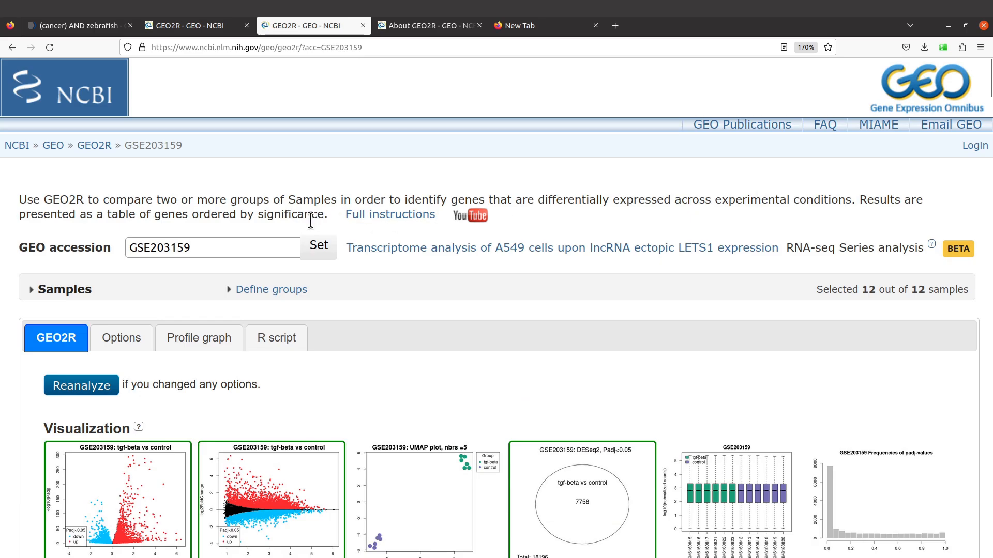
left_click(192, 342)
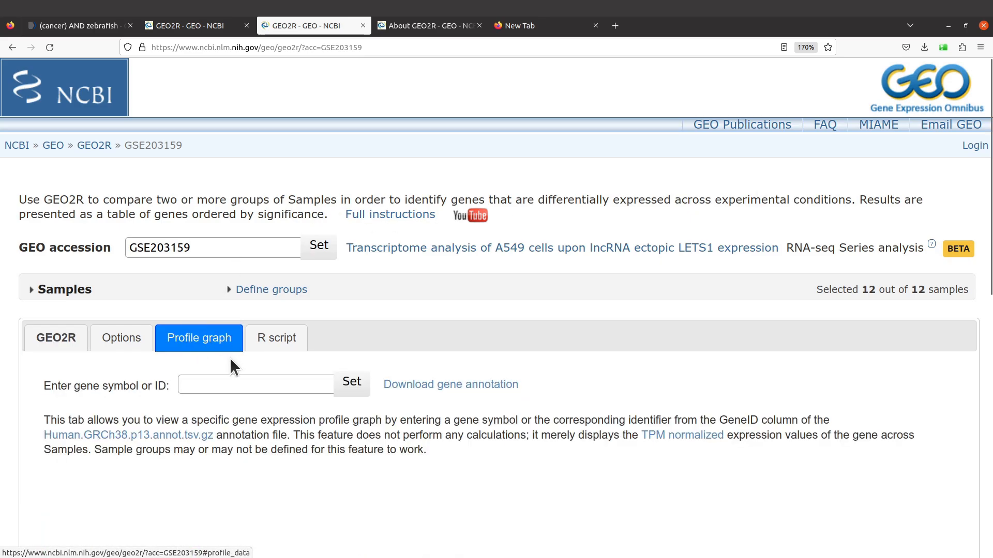
left_click(233, 382)
type("CTPS1")
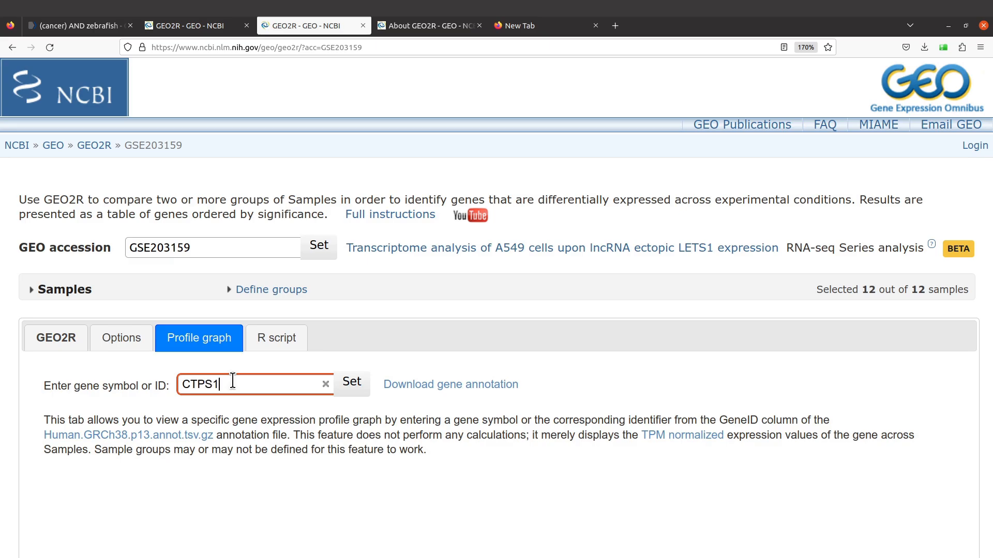
left_click(358, 390)
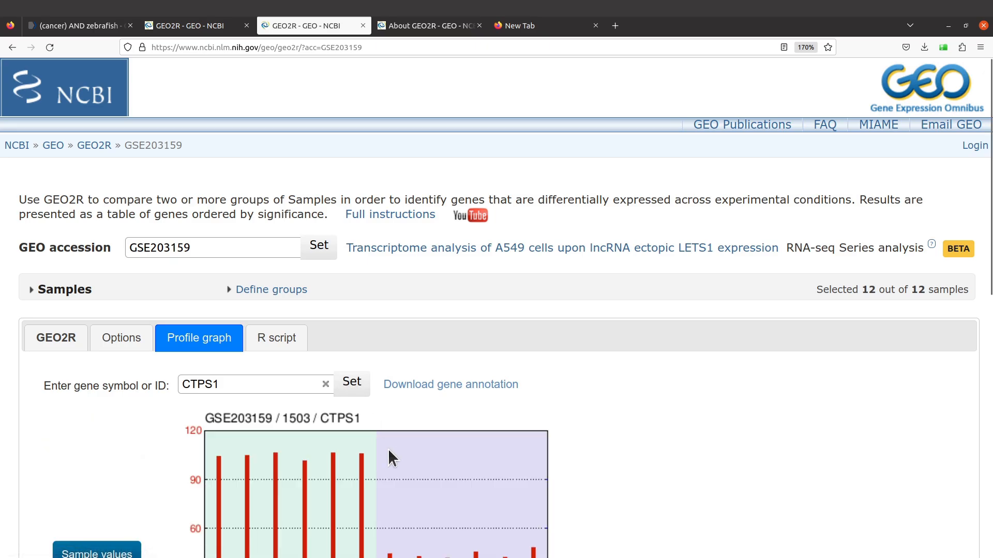
Compare the CTPS1 expression profile across the tgf-beta and control samples with its entry in the top differentially expressed genes table
scroll(389, 455, "down", 2)
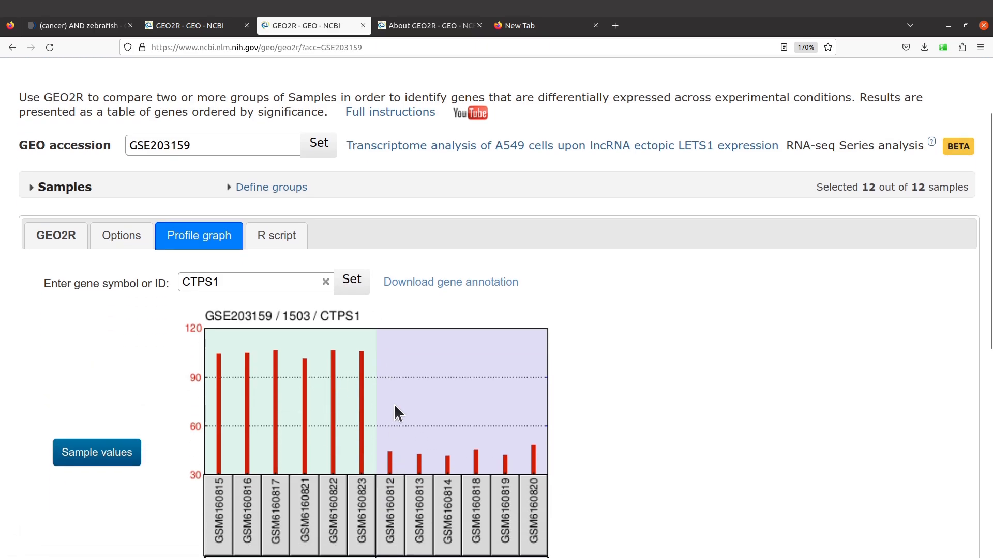
scroll(394, 409, "down", 8)
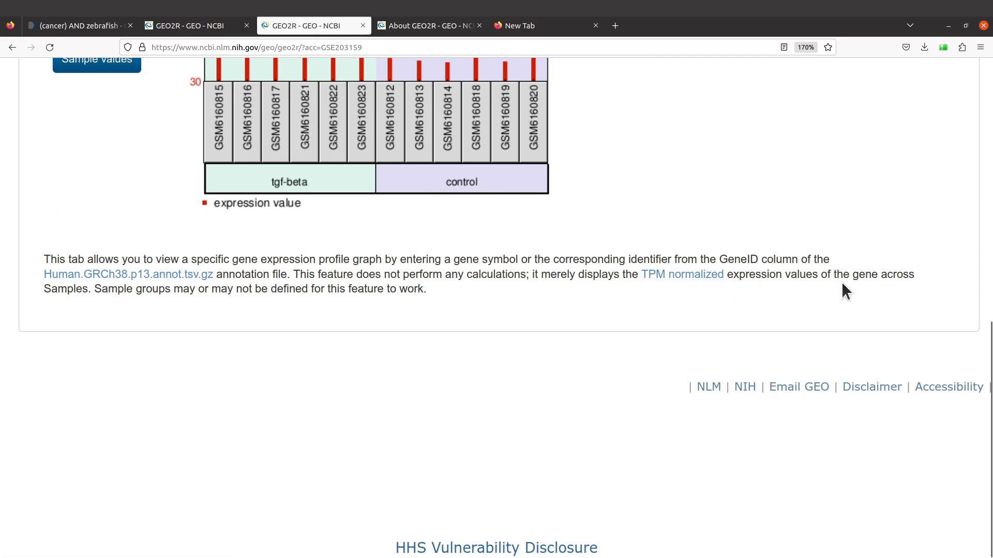
scroll(611, 344, "up", 5)
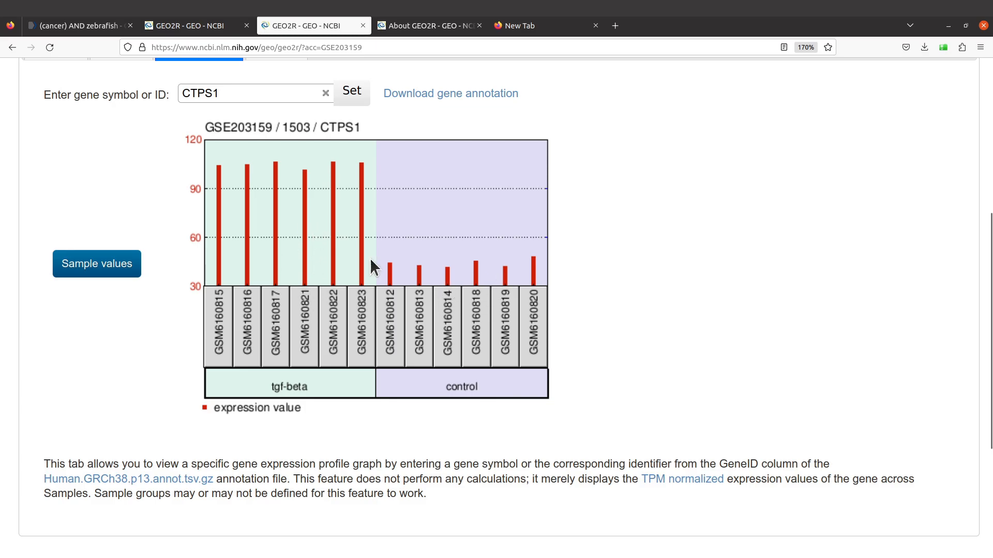
scroll(305, 206, "up", 5)
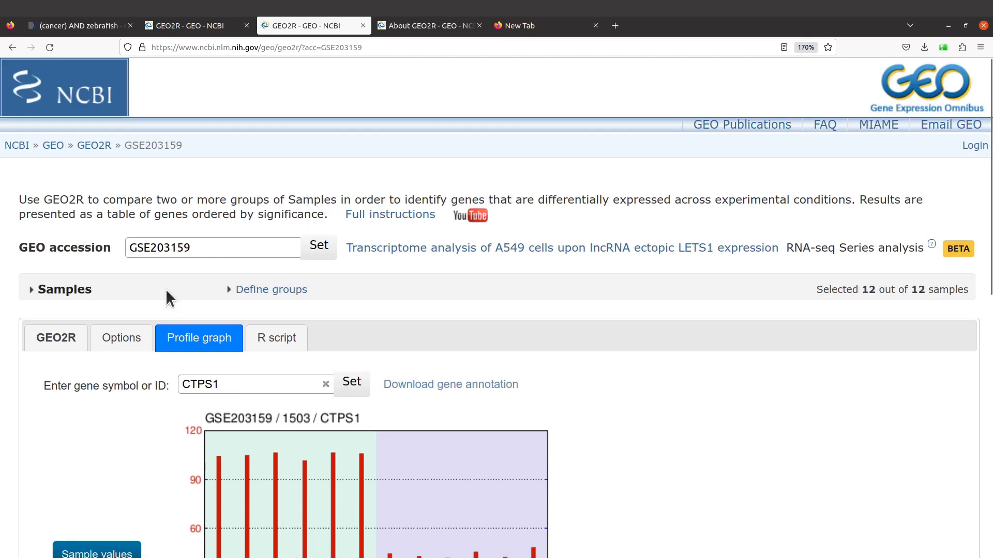
left_click(56, 339)
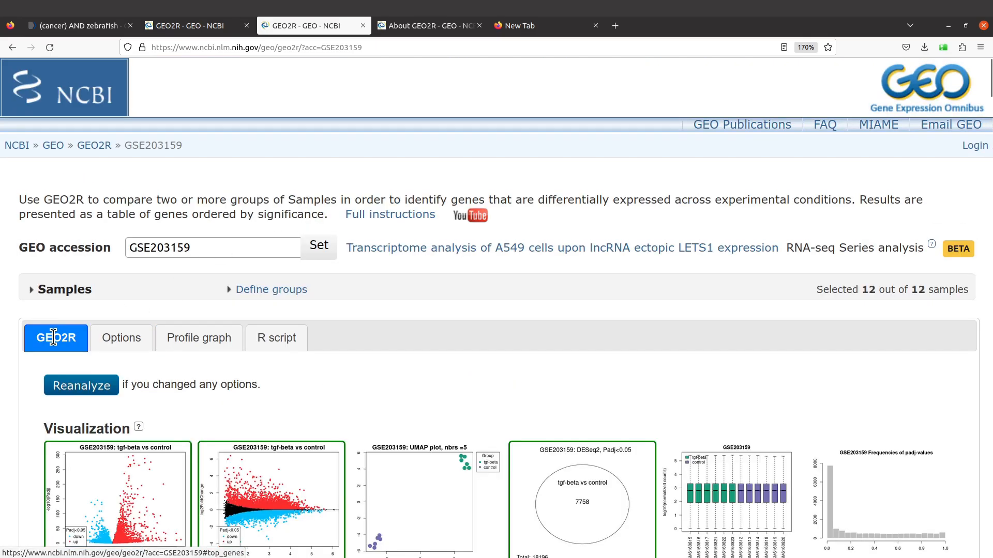
scroll(558, 407, "down", 5)
scroll(561, 412, "down", 5)
scroll(561, 408, "up", 7)
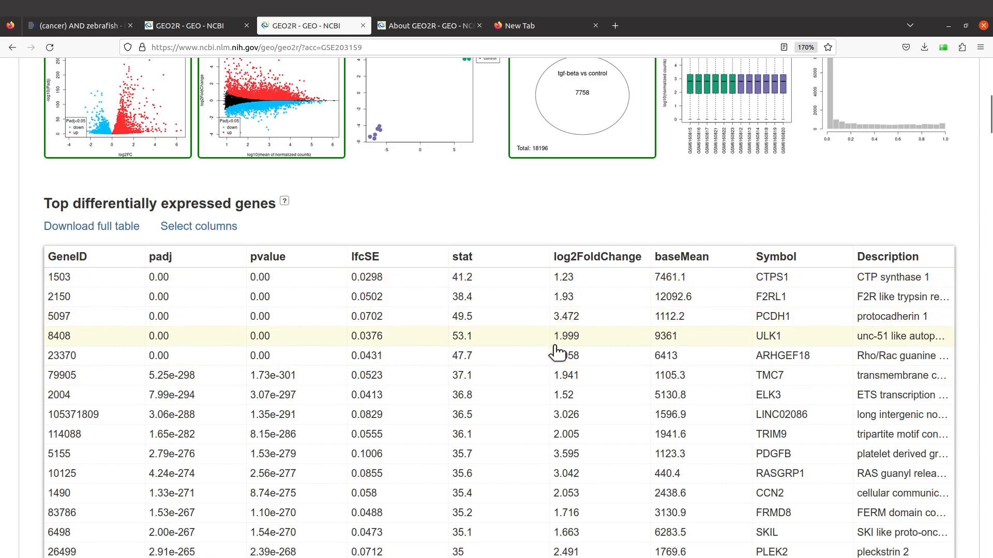
scroll(557, 354, "up", 5)
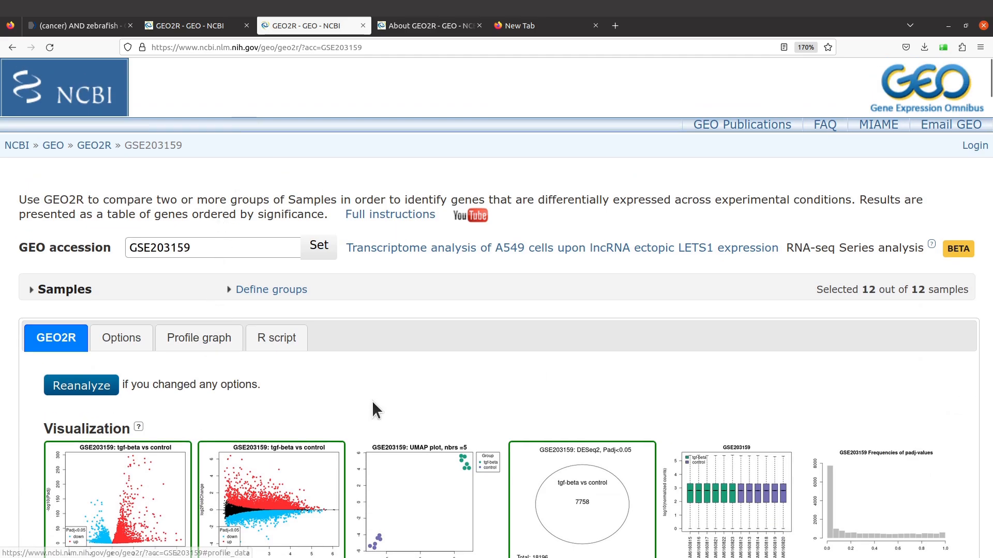
scroll(372, 406, "down", 4)
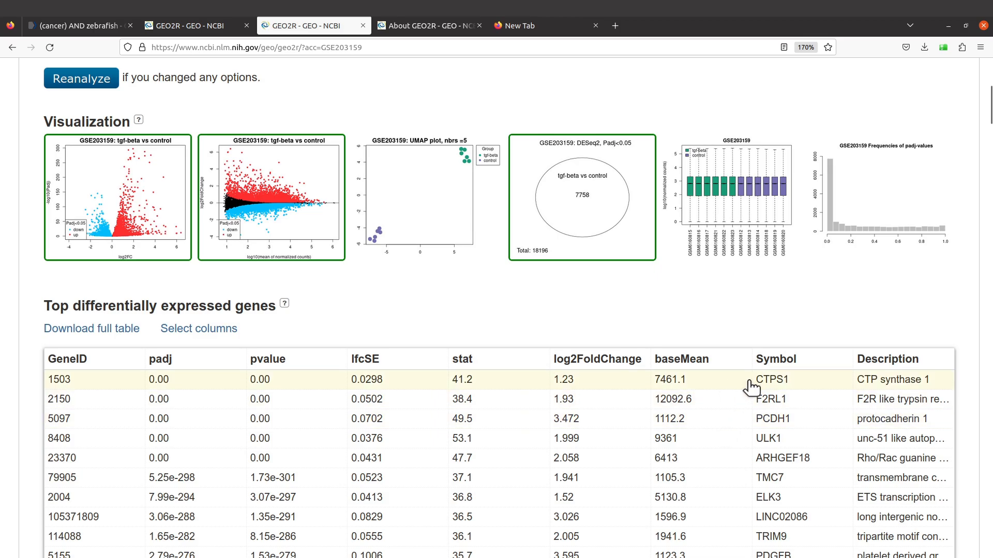
scroll(630, 389, "up", 6)
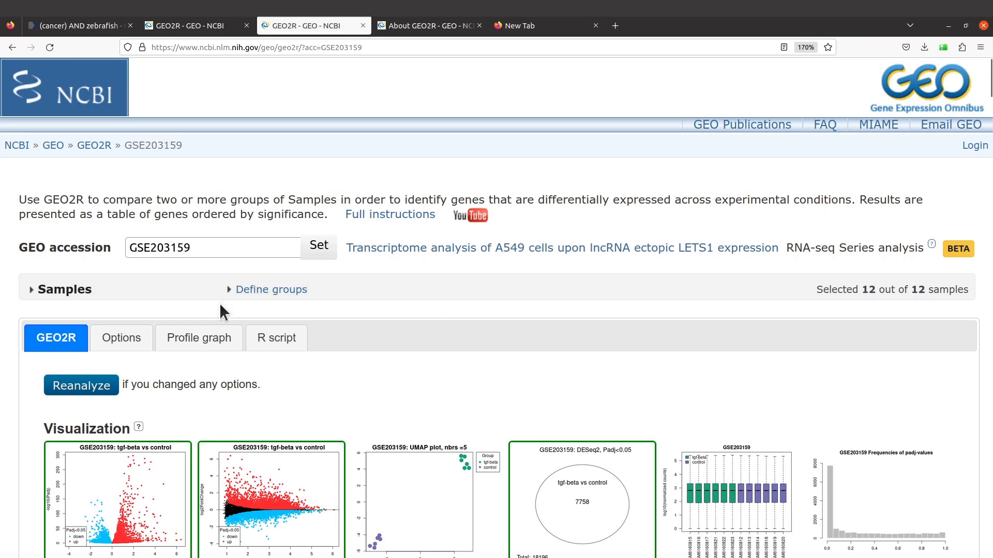
left_click(208, 338)
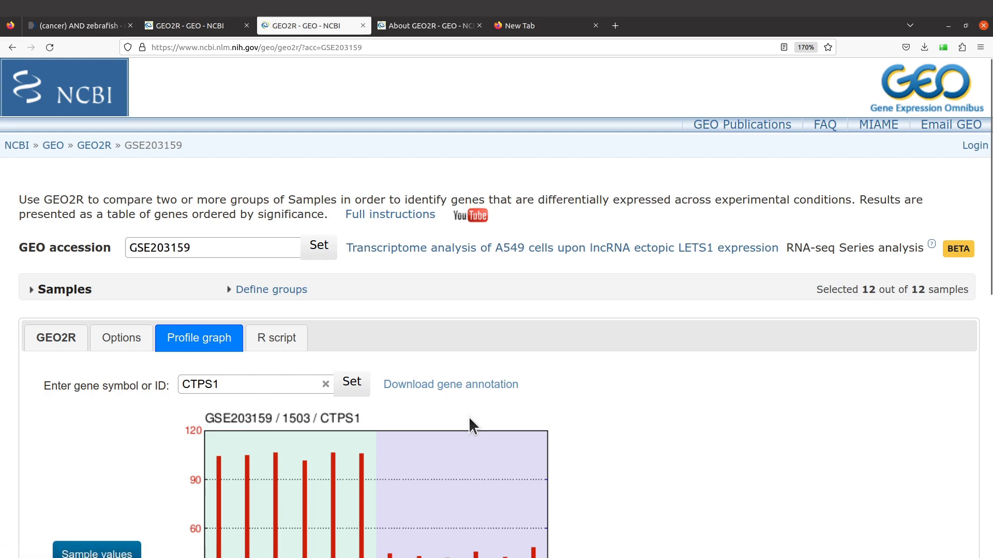
scroll(468, 416, "down", 4)
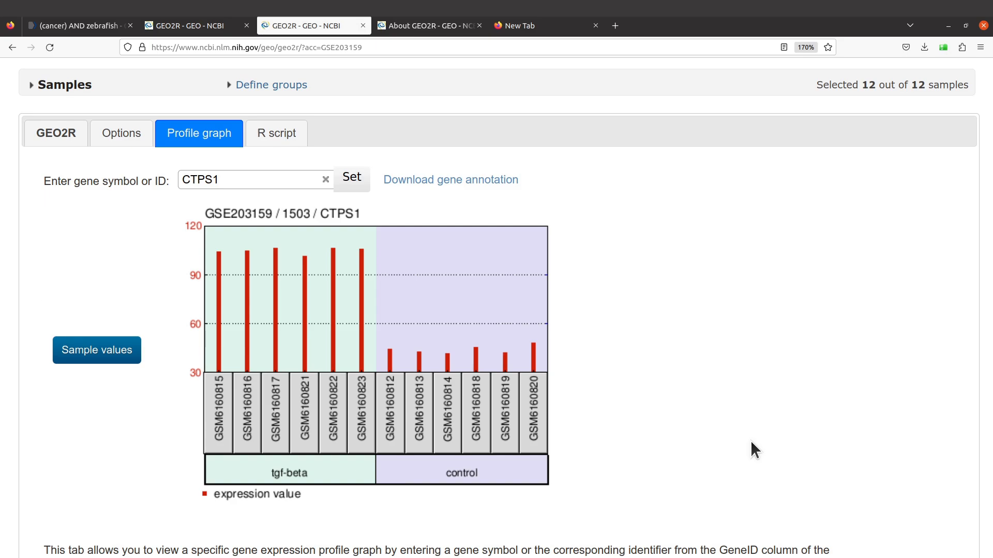
View the CTPS1 expression values for each sample in the profile graph and close the sample values list
left_click(107, 352)
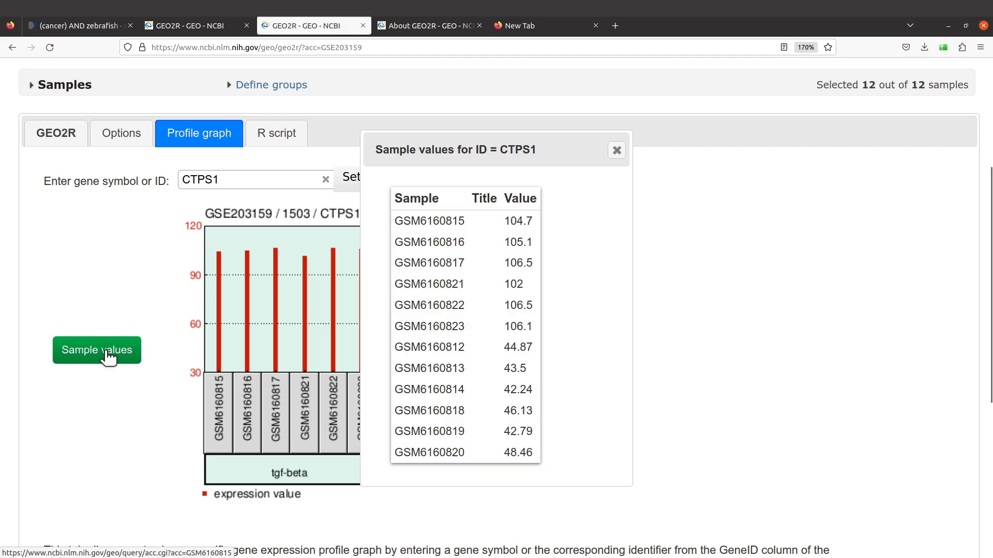
scroll(501, 365, "down", 4)
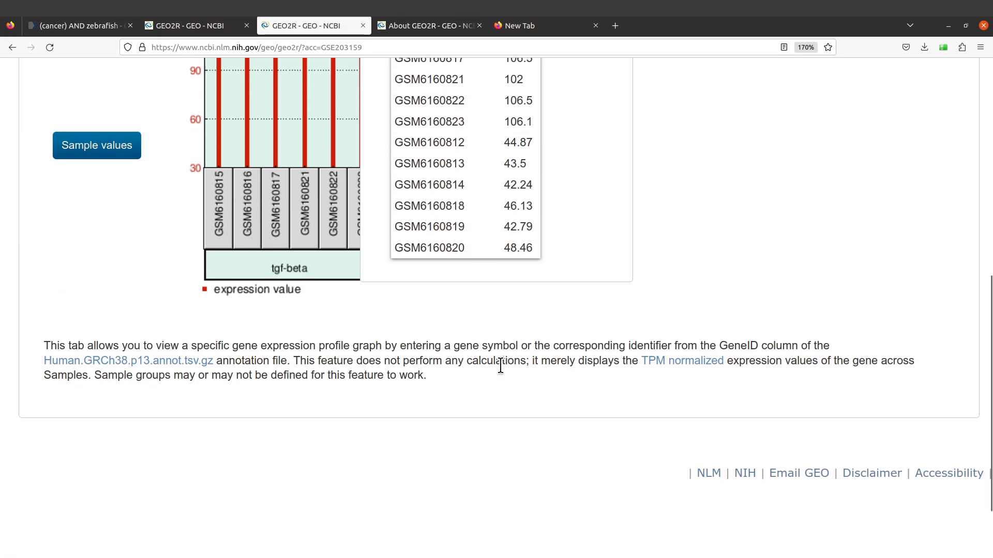
scroll(712, 356, "up", 2)
scroll(712, 356, "up", 6)
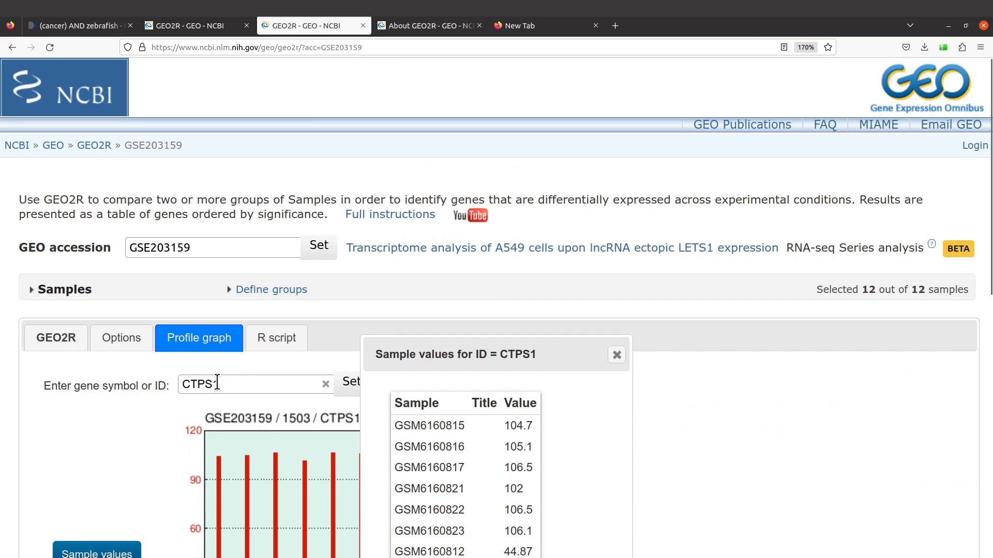
left_click(616, 356)
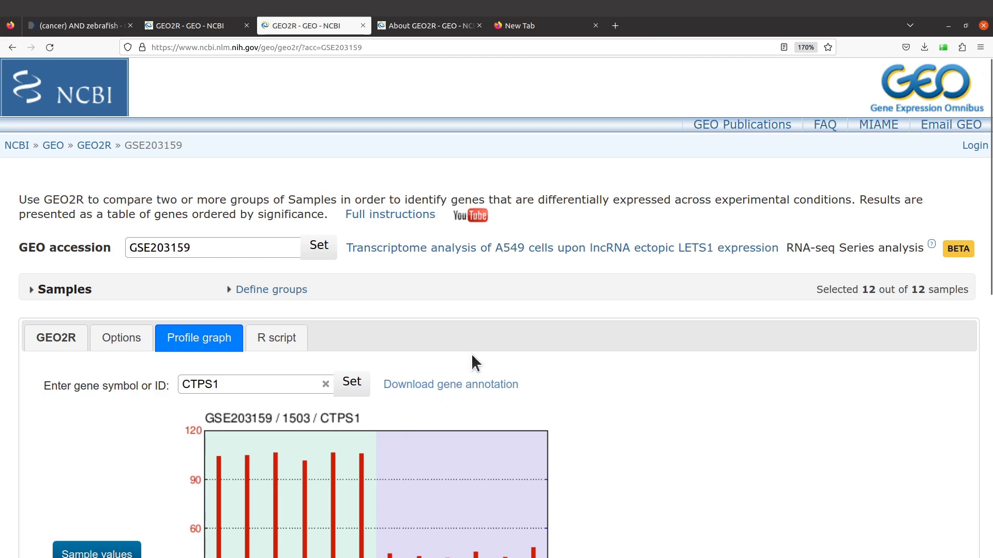
Examine the generated R script, from loading the counts table and defining the sample groups through the DESeq2 analysis and plotting code
left_click(267, 342)
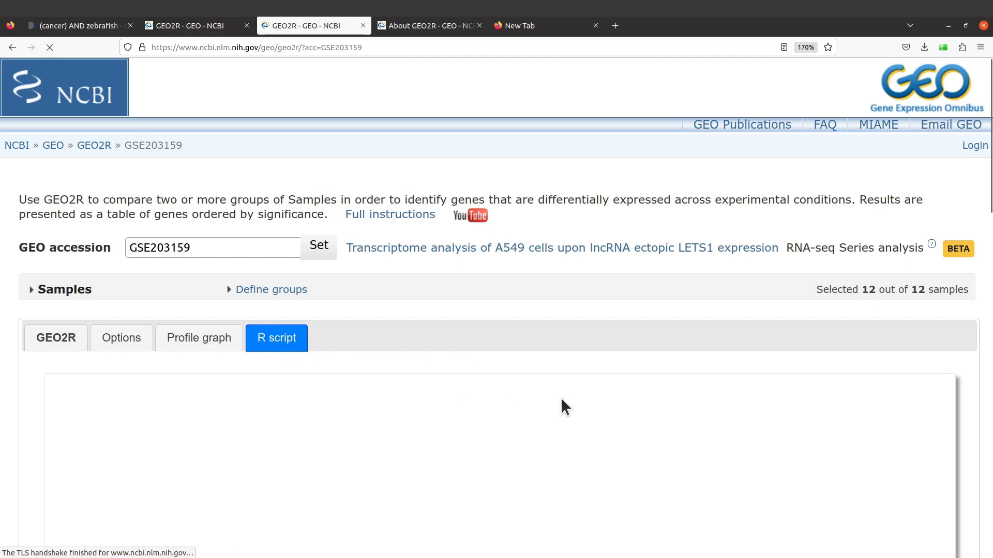
scroll(560, 401, "down", 5)
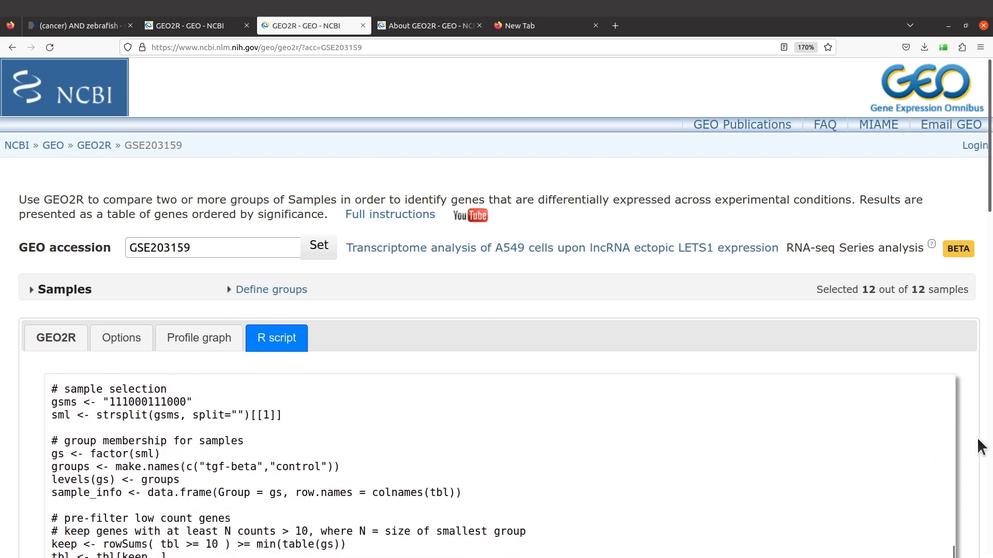
scroll(979, 445, "down", 7)
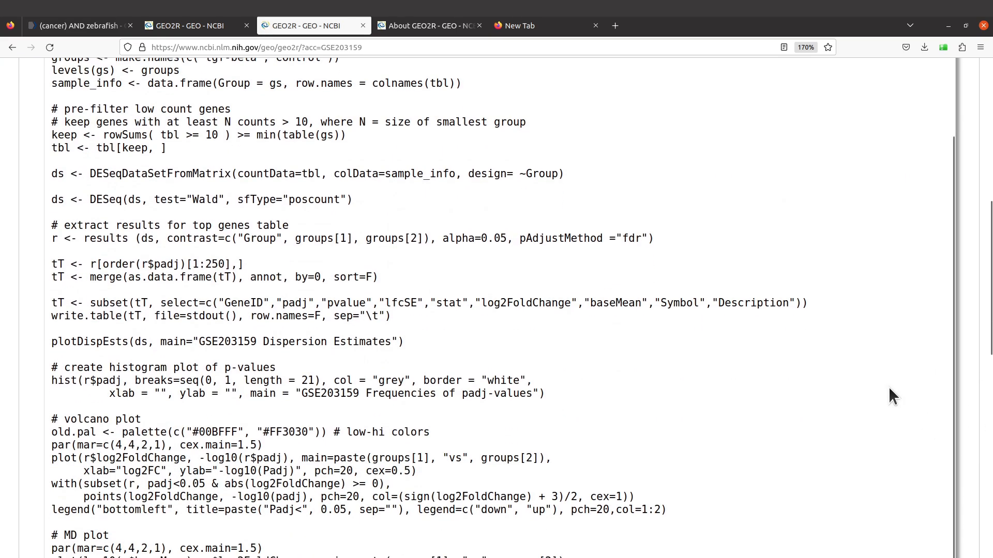
scroll(889, 388, "up", 3)
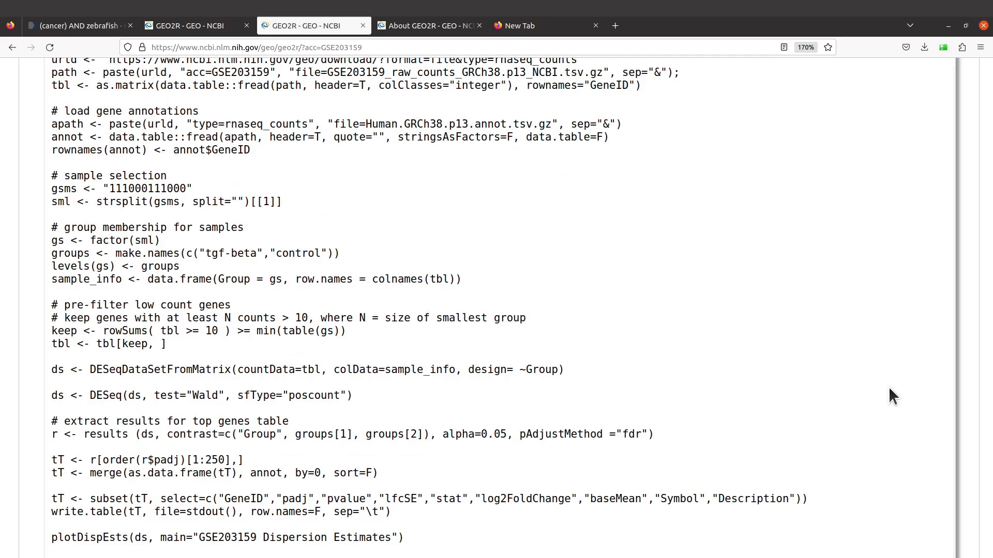
scroll(890, 396, "up", 6)
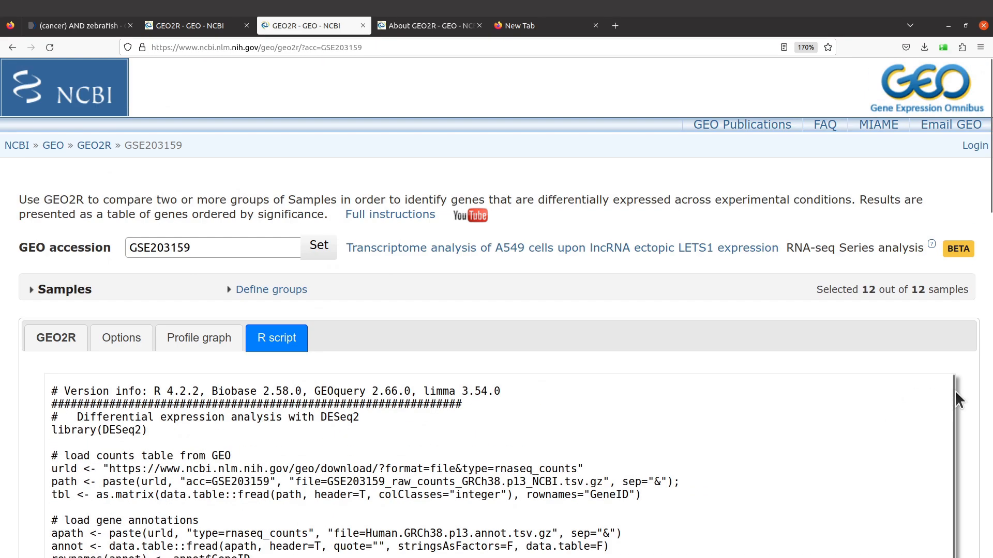
scroll(988, 409, "down", 2)
left_click_drag(154, 327, 239, 407)
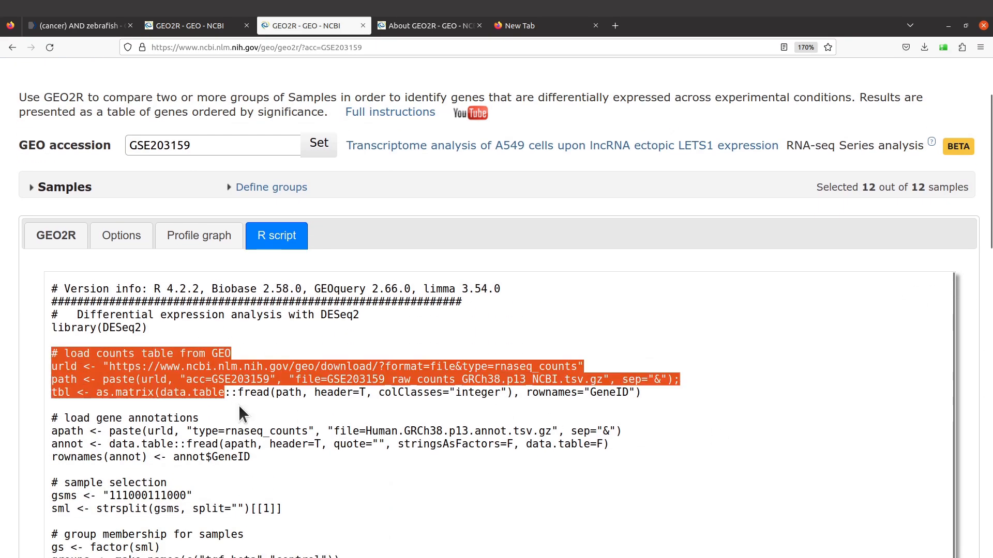
key("ctrl+a")
left_click(239, 407)
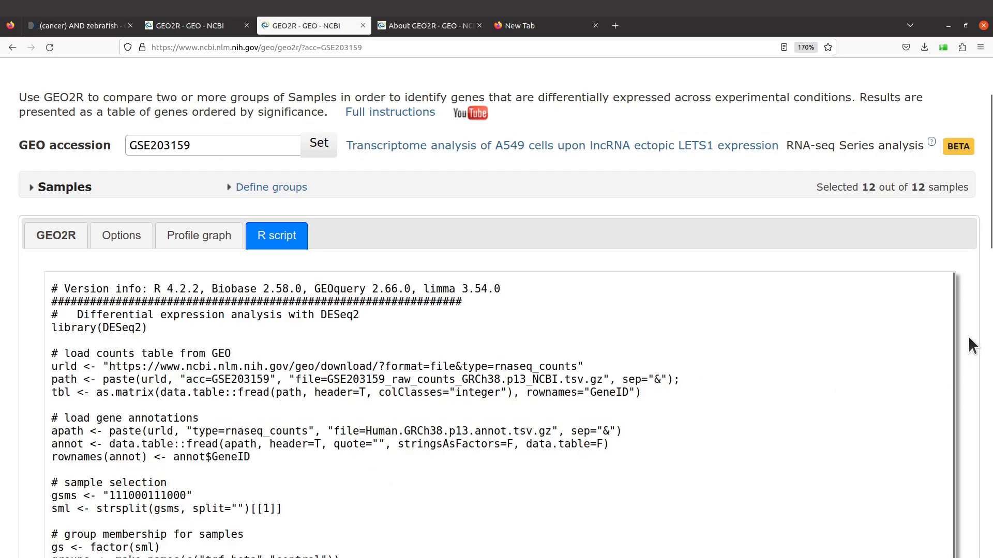
scroll(982, 364, "down", 10)
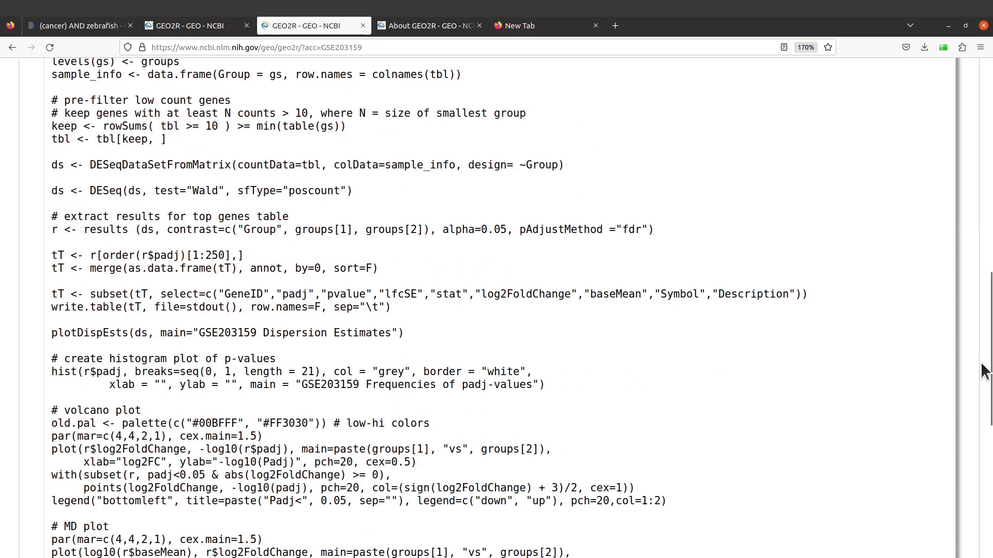
scroll(933, 342, "up", 10)
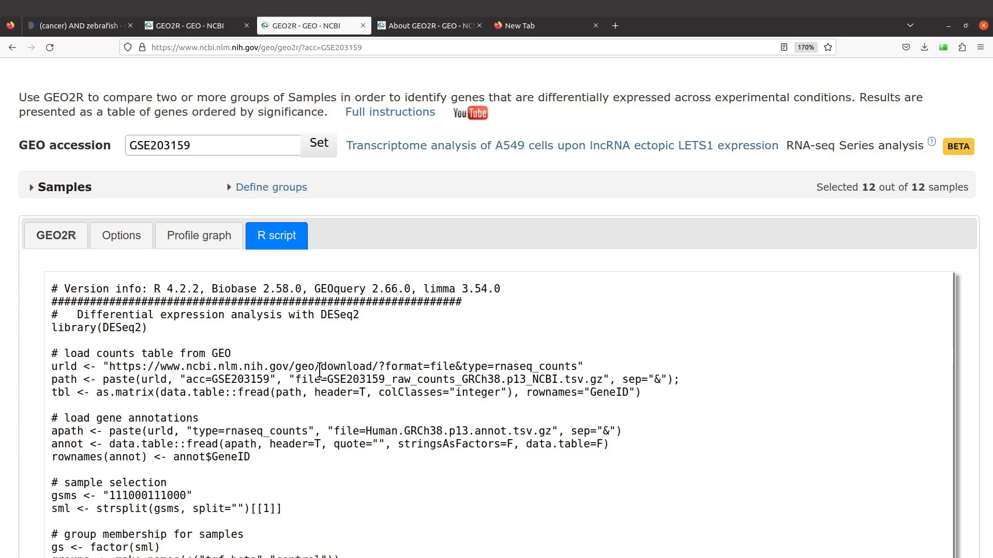
scroll(454, 395, "down", 2)
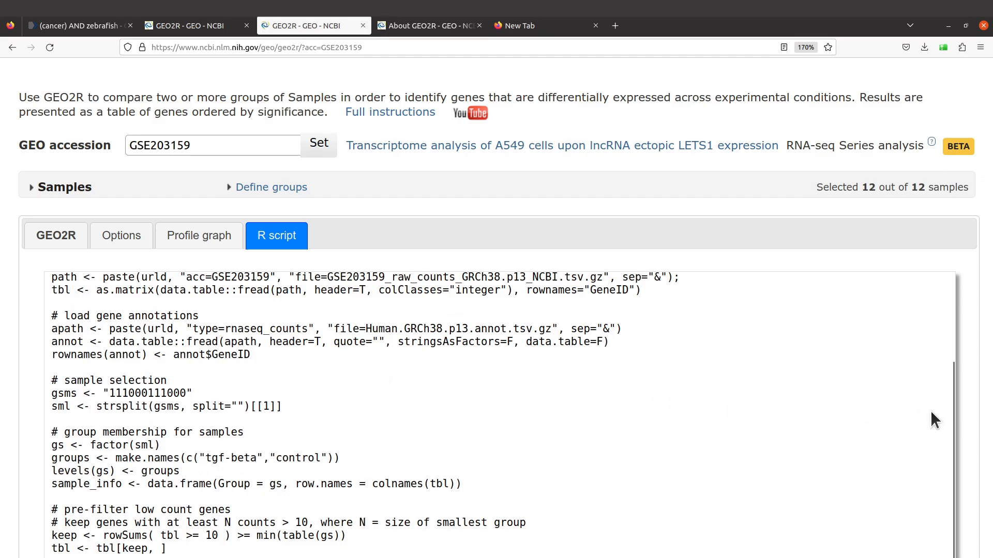
scroll(980, 397, "down", 3)
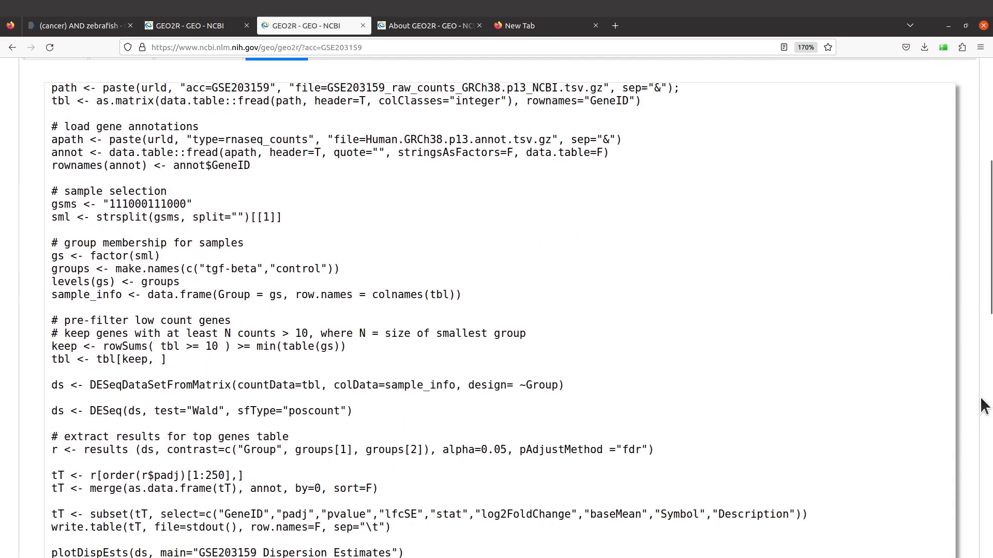
scroll(982, 406, "down", 3)
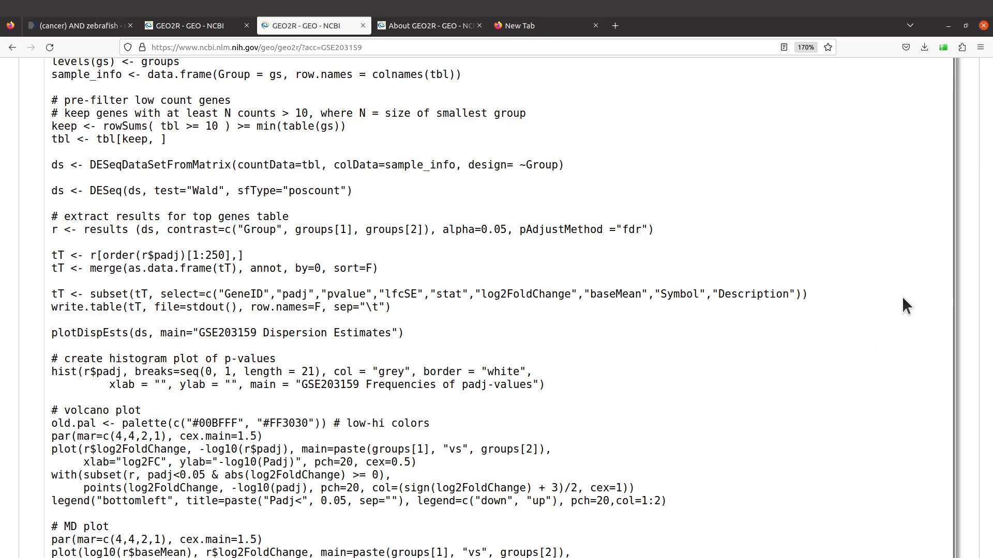
scroll(980, 225, "up", 5)
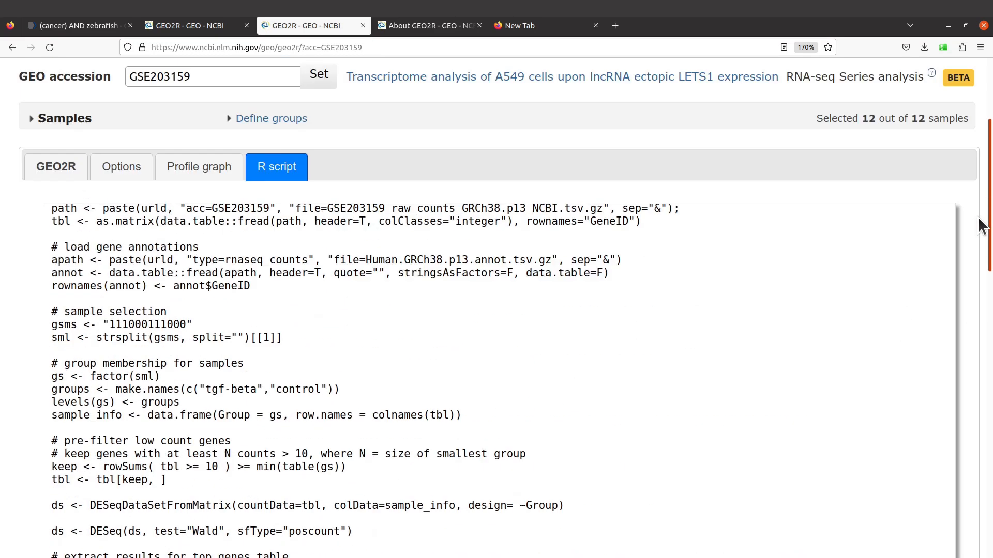
scroll(981, 226, "up", 2)
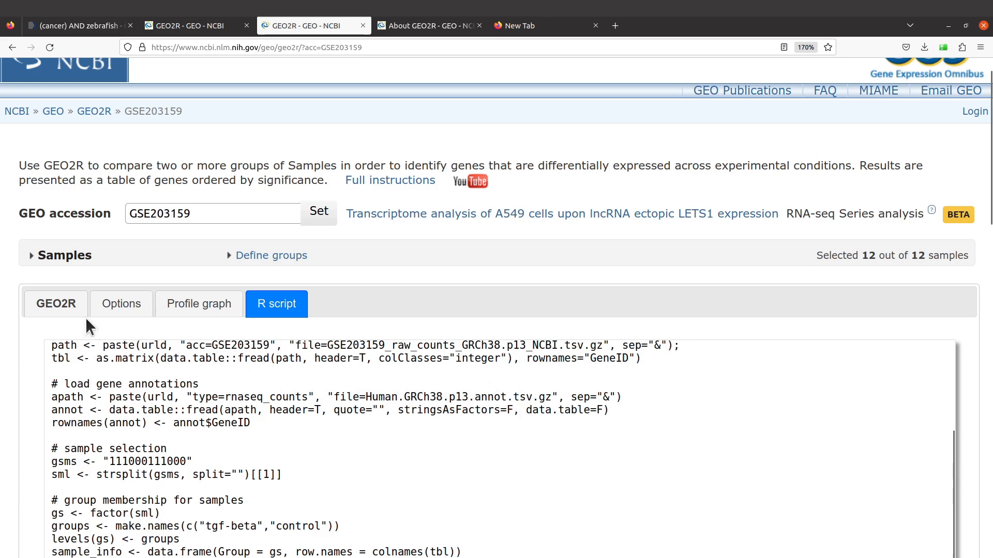
Return to the analysis results and open the tgf-beta vs control volcano plot in its explore-and-download window
left_click(49, 303)
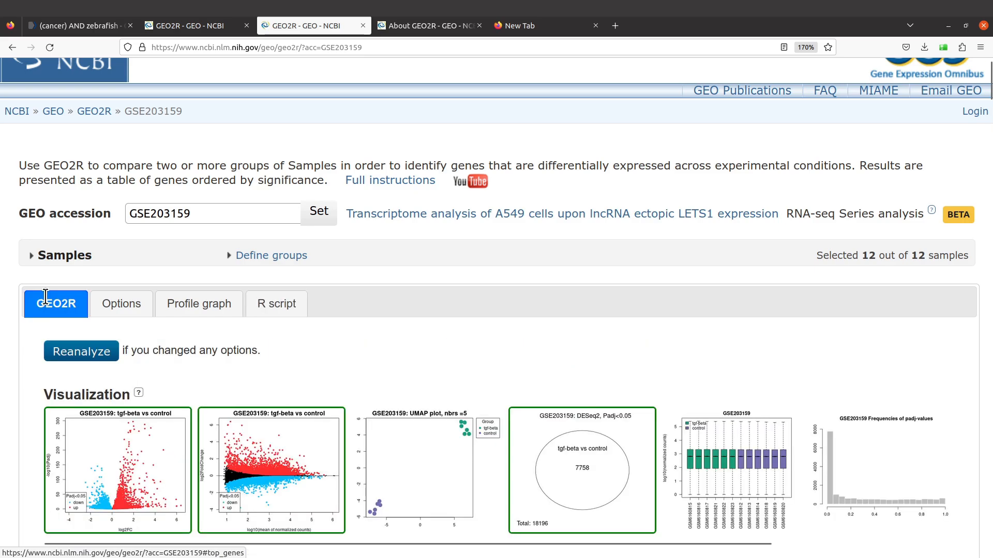
scroll(643, 371, "down", 2)
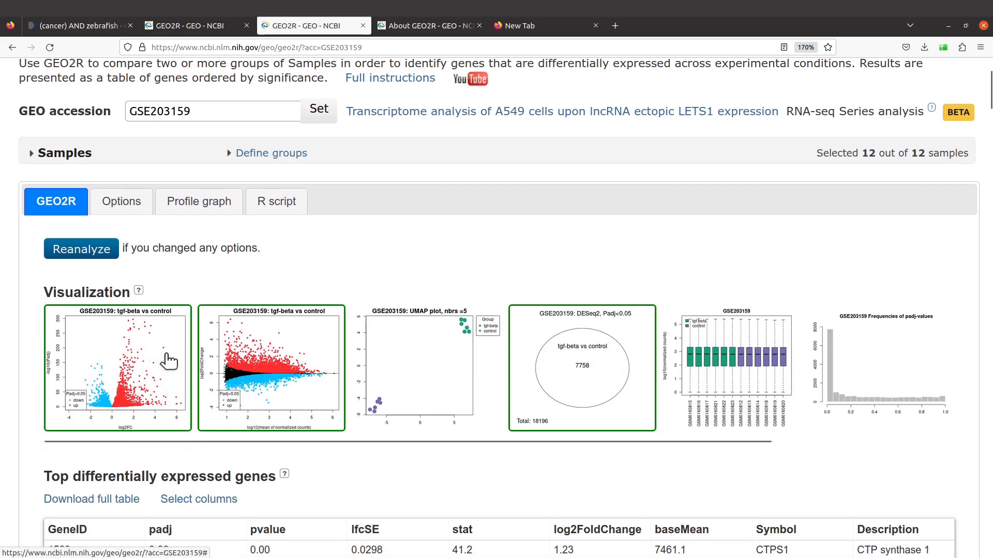
left_click(136, 359)
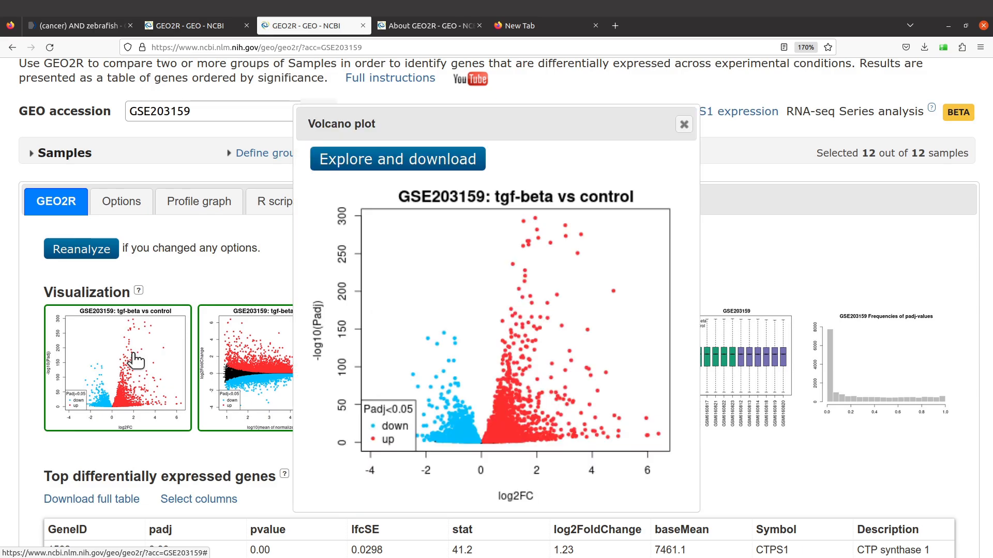
left_click(429, 158)
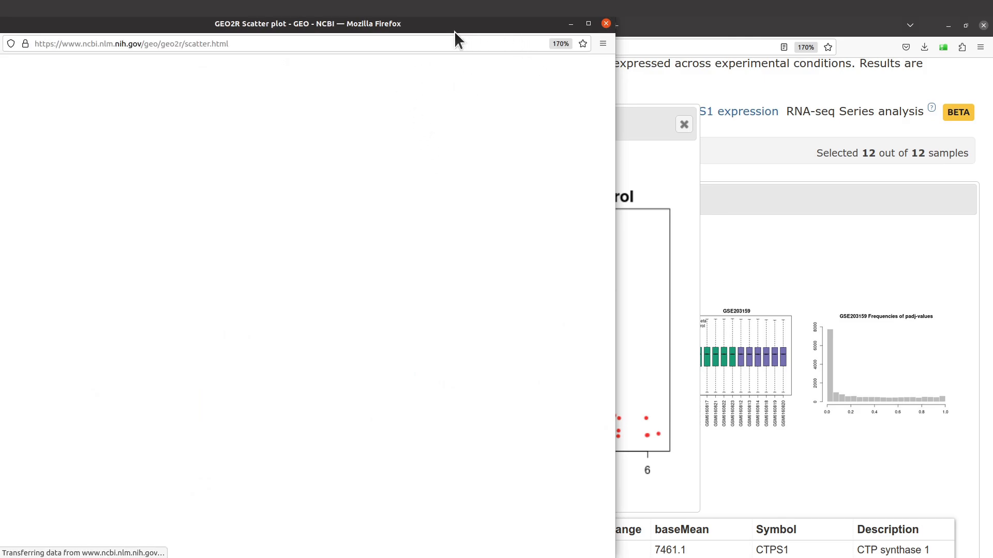
left_click_drag(439, 30, 520, 38)
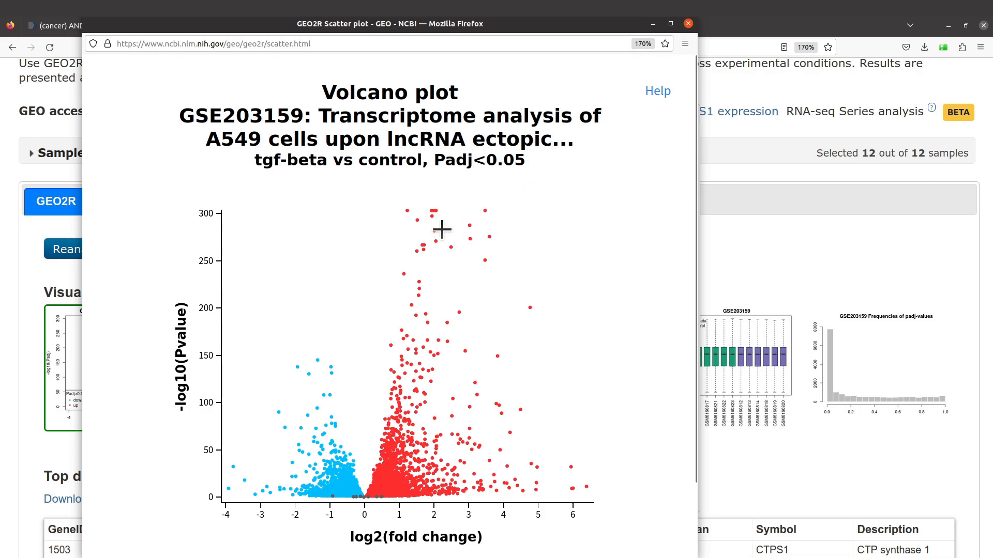
scroll(442, 319, "down", 3)
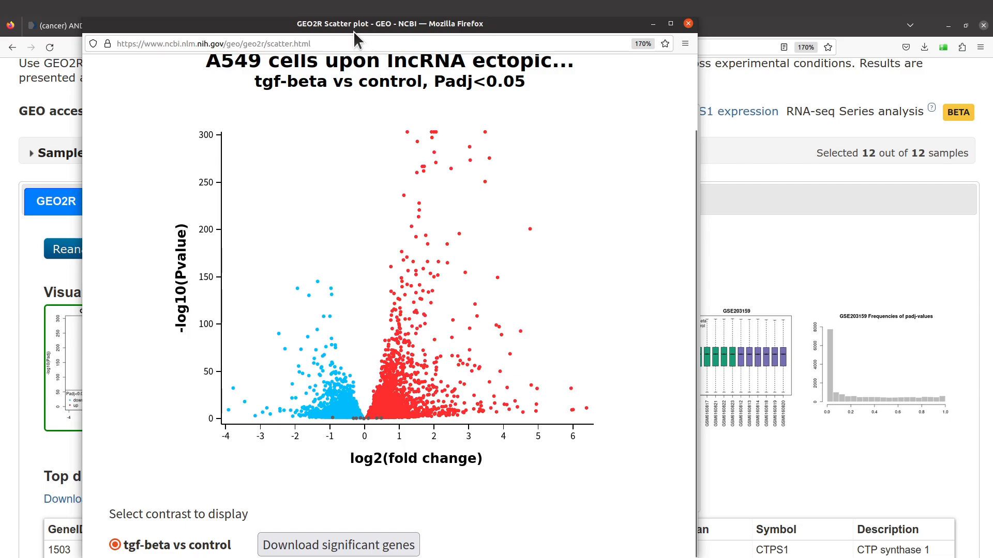
left_click_drag(353, 30, 419, 30)
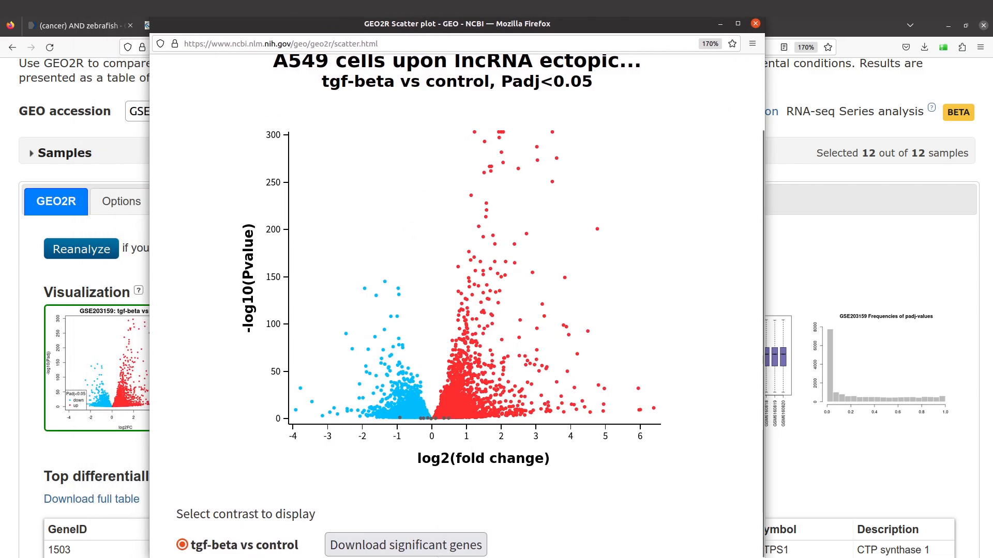
Check the download of significant genes and the save options for the interactive volcano plot, cancelling the download and closing both plot windows
left_click(432, 545)
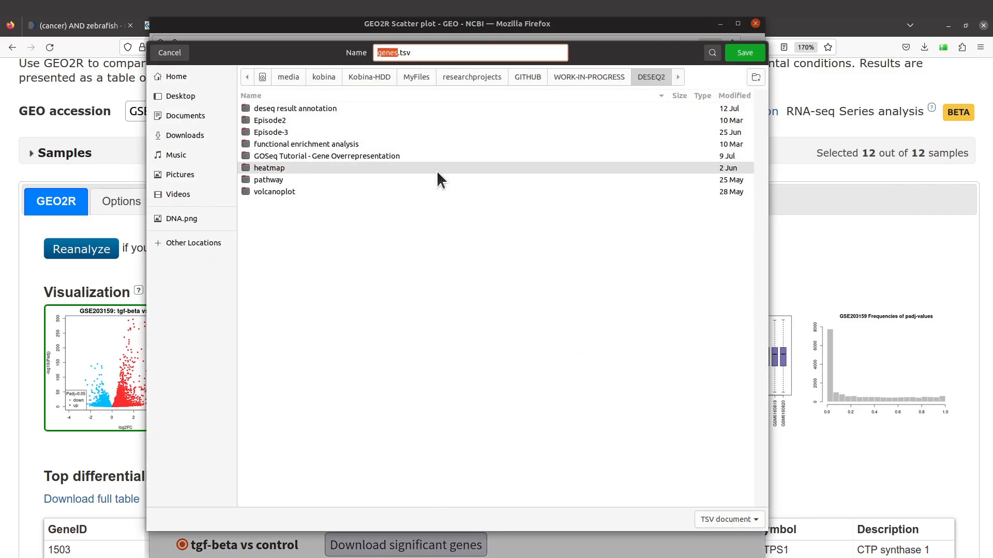
left_click(169, 53)
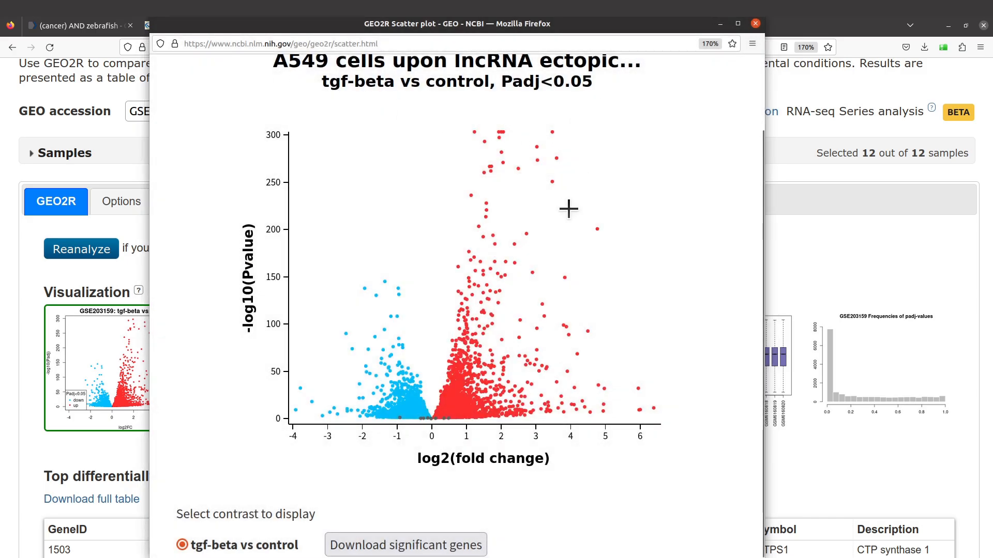
right_click(568, 208)
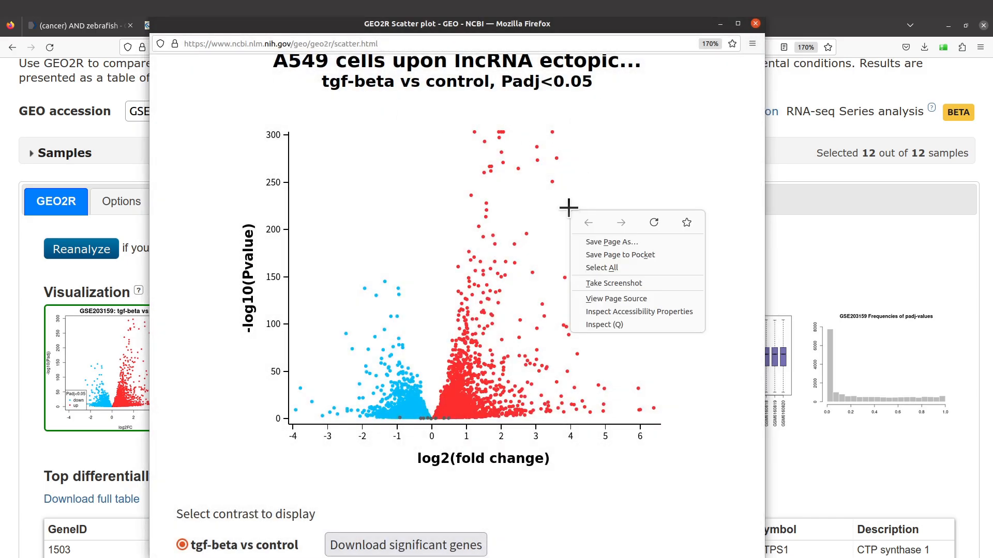
left_click(759, 28)
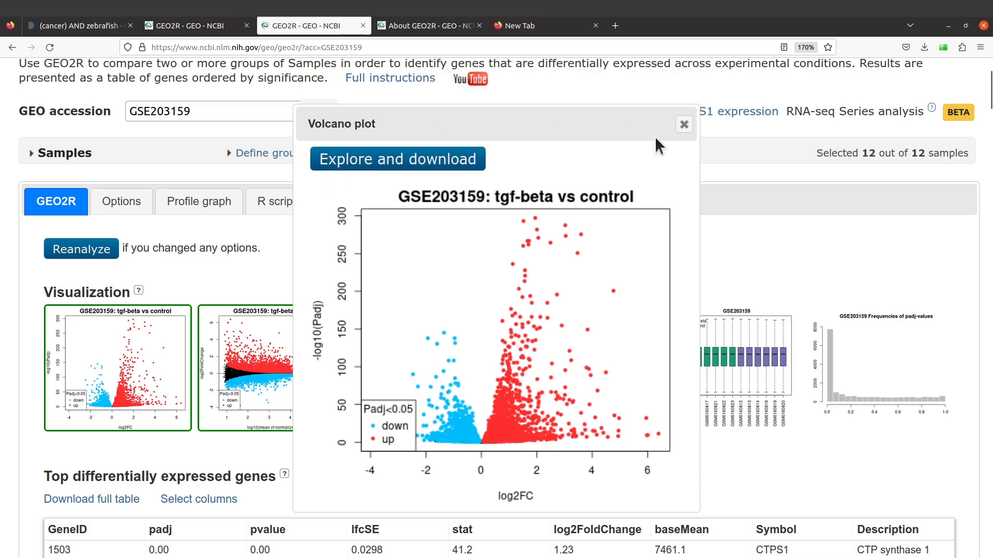
left_click(683, 124)
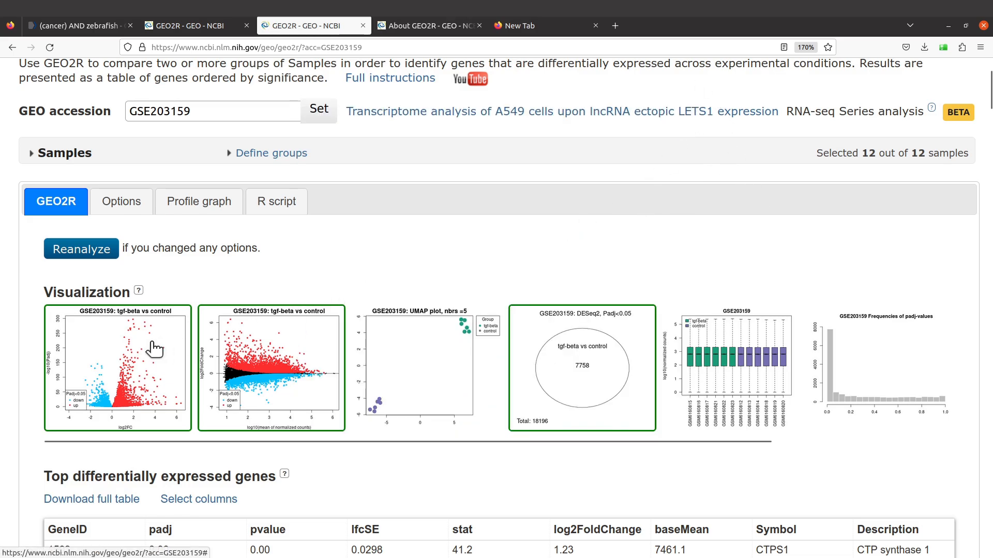
Bring up image saving for the volcano plot thumbnail and create a folder named DEG inside Downloads/imgs
right_click(103, 350)
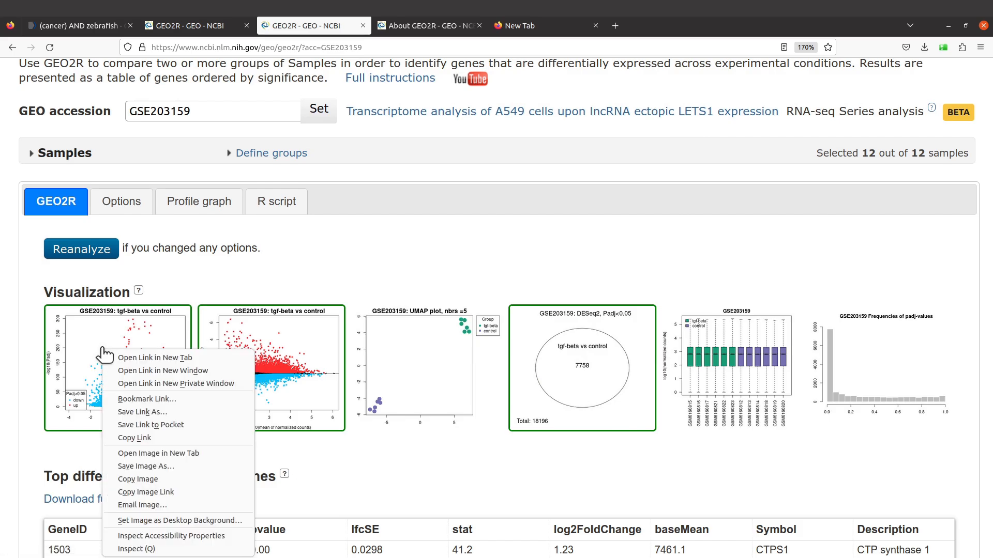
left_click(141, 465)
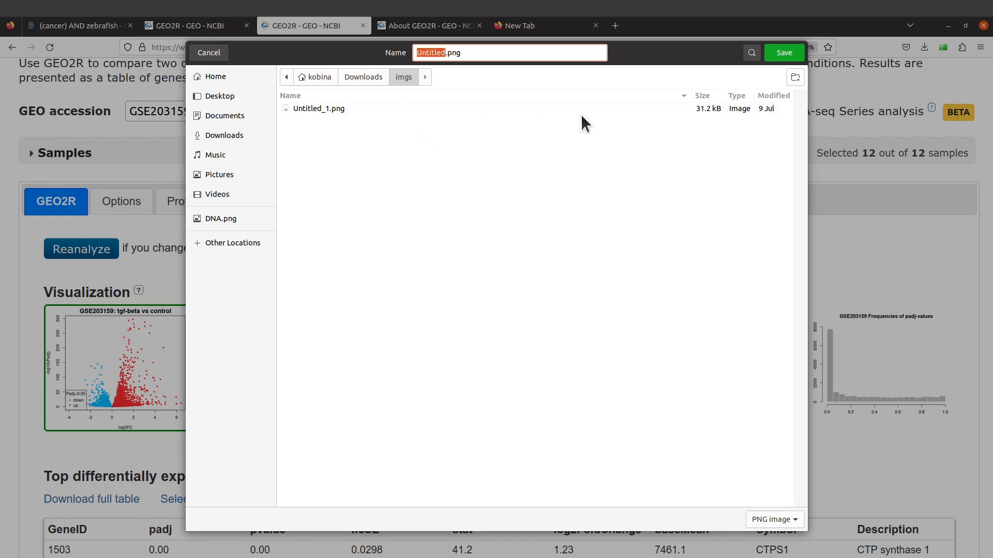
left_click(789, 84)
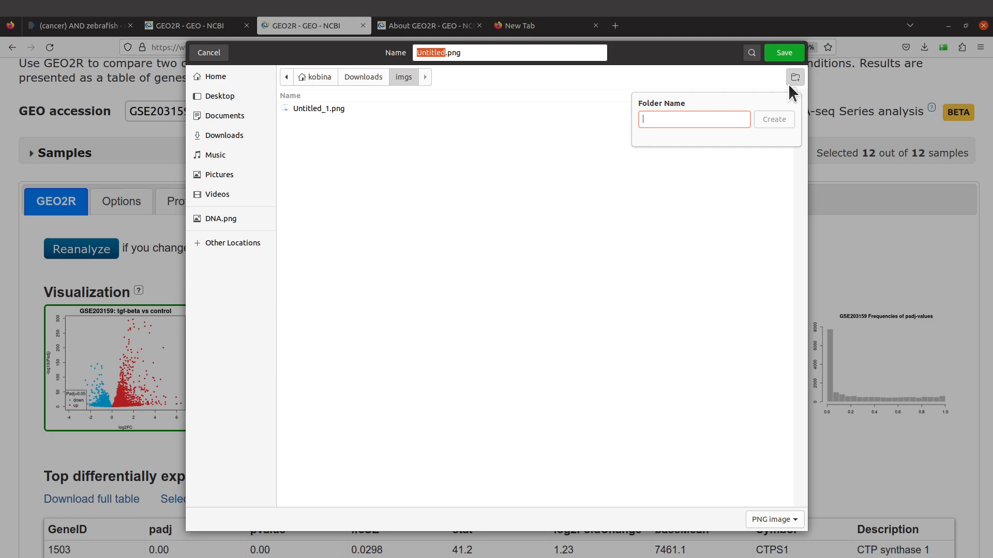
type("D")
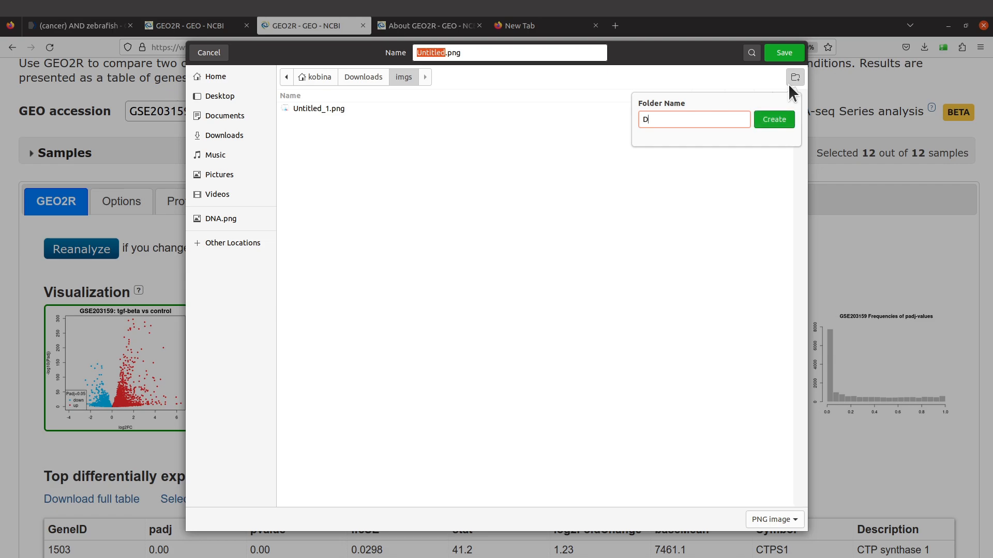
type("EG")
left_click(774, 118)
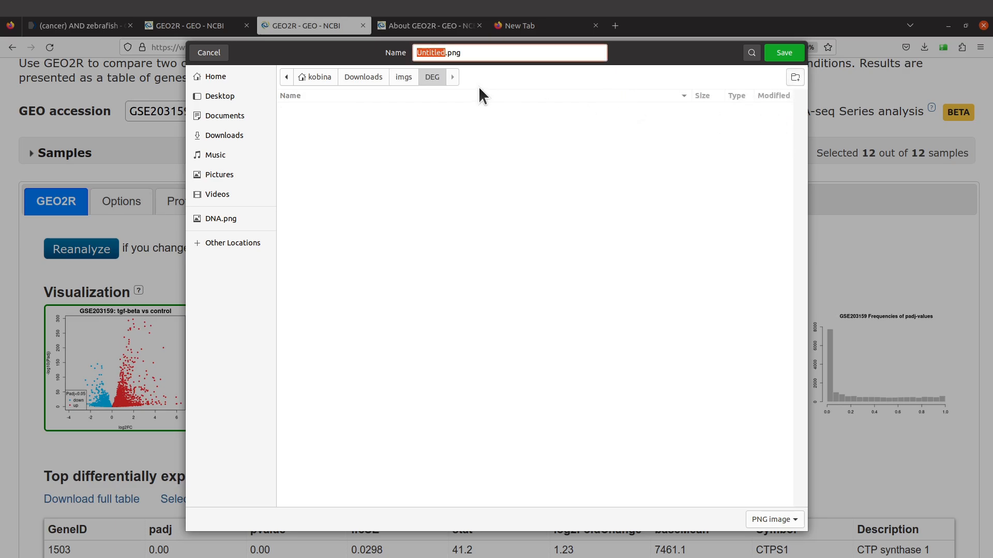
Save the volcano plot image as volcano.png in the DEG folder
left_click(445, 49)
double_click(445, 51)
type("volcn")
type("no")
left_click(790, 59)
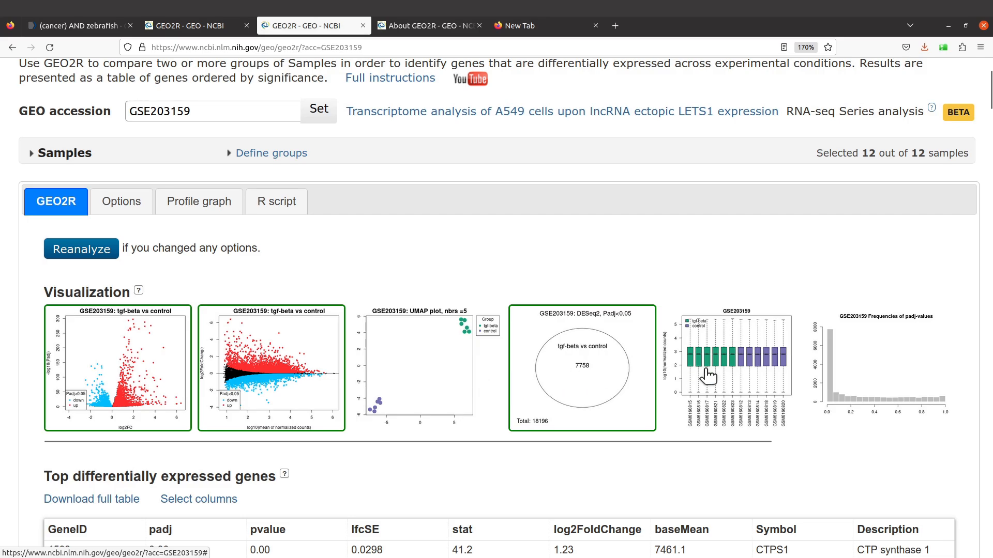
Download the full table of top differentially expressed genes into the DEG folder as GSE203159.top.table.tsv
scroll(708, 376, "down", 4)
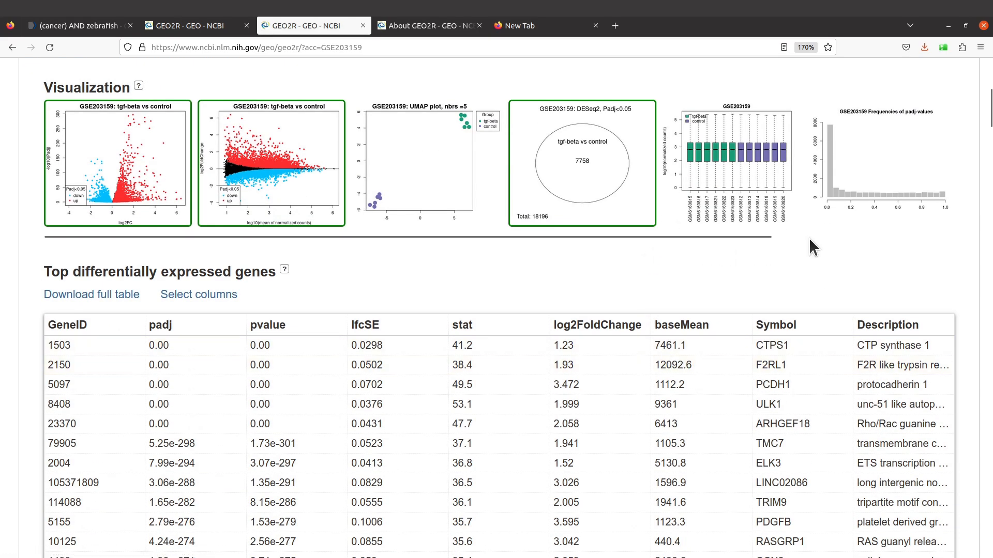
left_click_drag(754, 237, 960, 228)
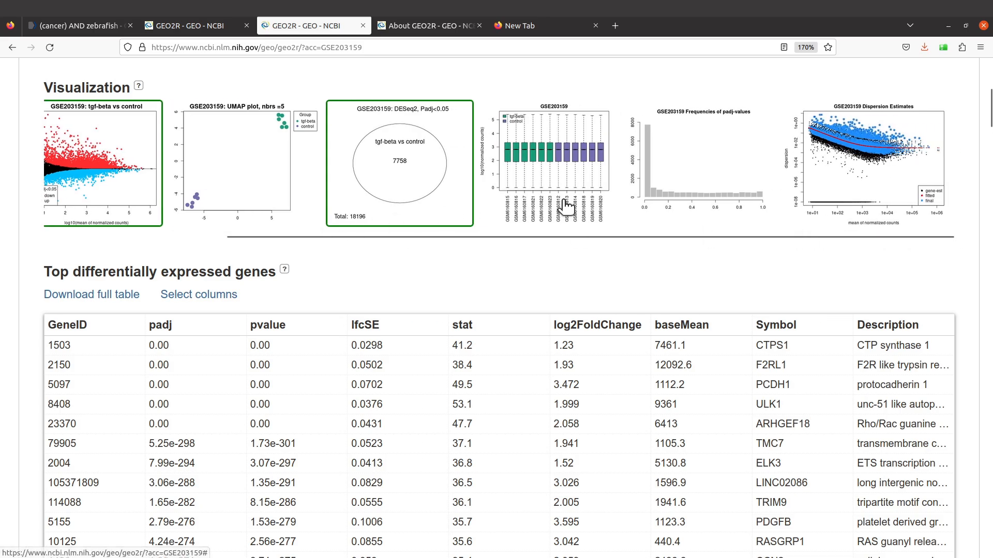
scroll(566, 206, "up", 4)
scroll(464, 298, "down", 7)
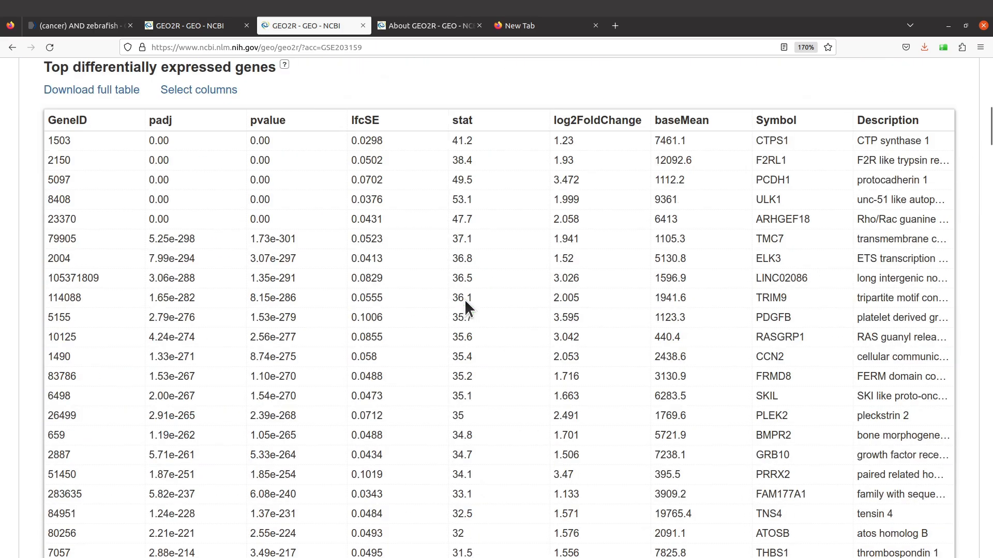
scroll(469, 305, "up", 2)
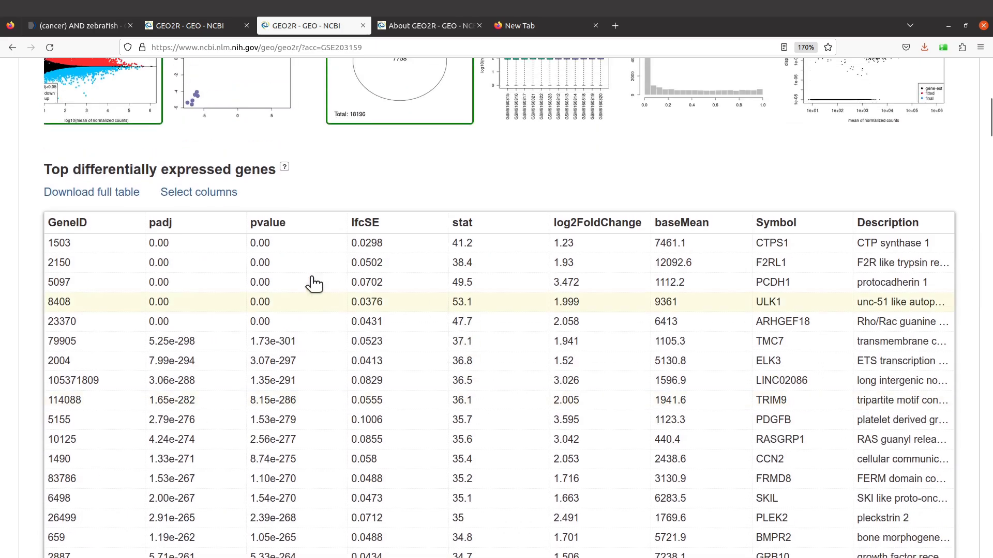
left_click(96, 201)
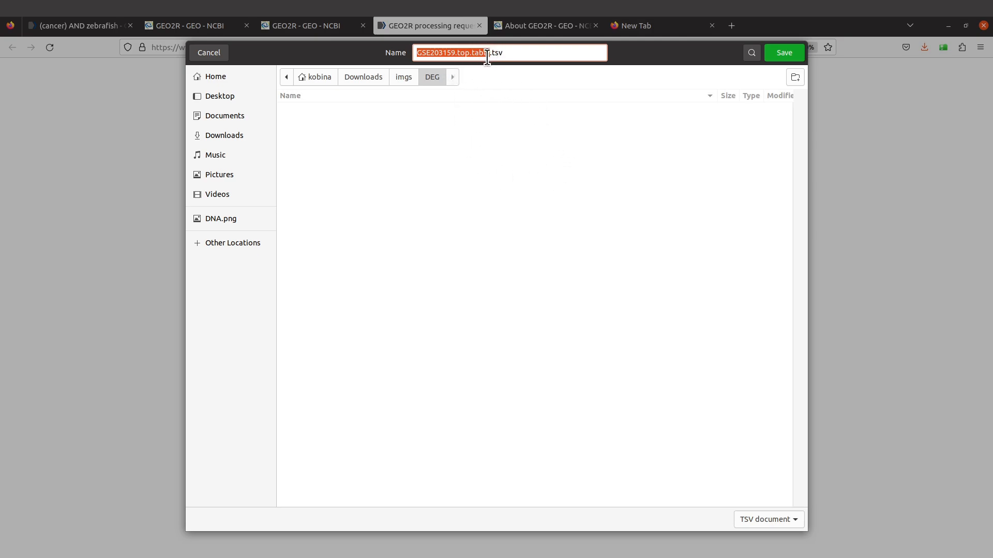
left_click(780, 56)
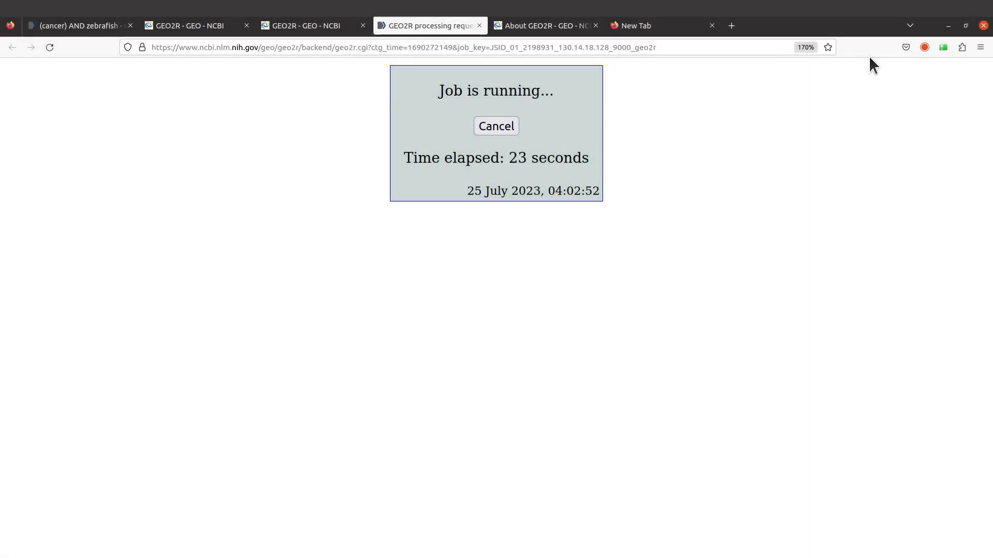
Locate the downloaded GSE203159.top.table.tsv in its folder and open it in WPS Office to review the gene table
left_click(923, 47)
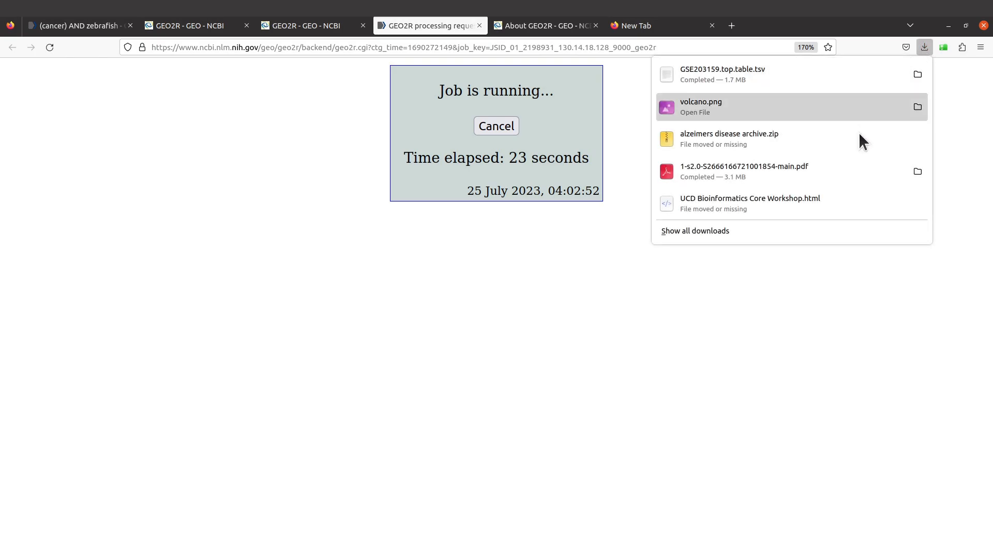
left_click(916, 75)
left_click(457, 42)
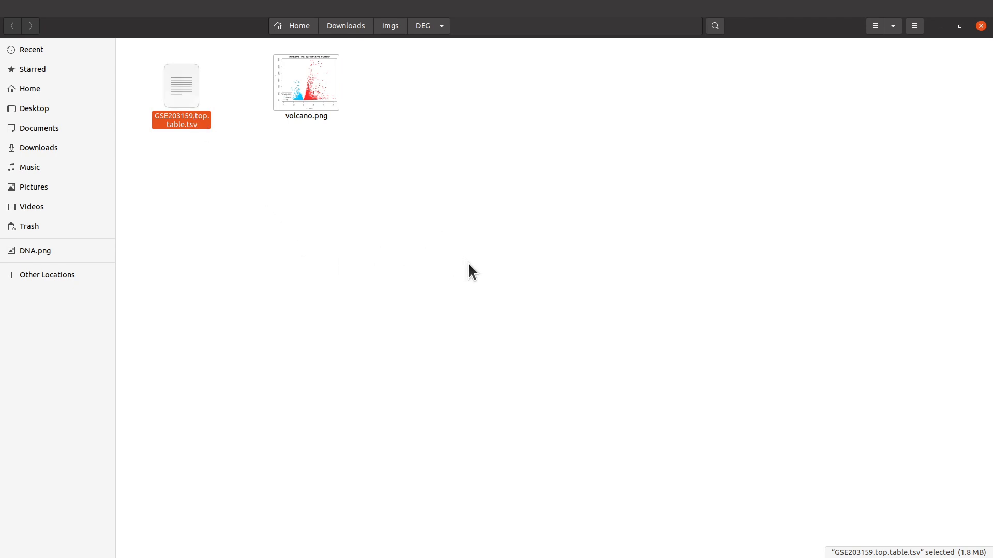
left_click(301, 327)
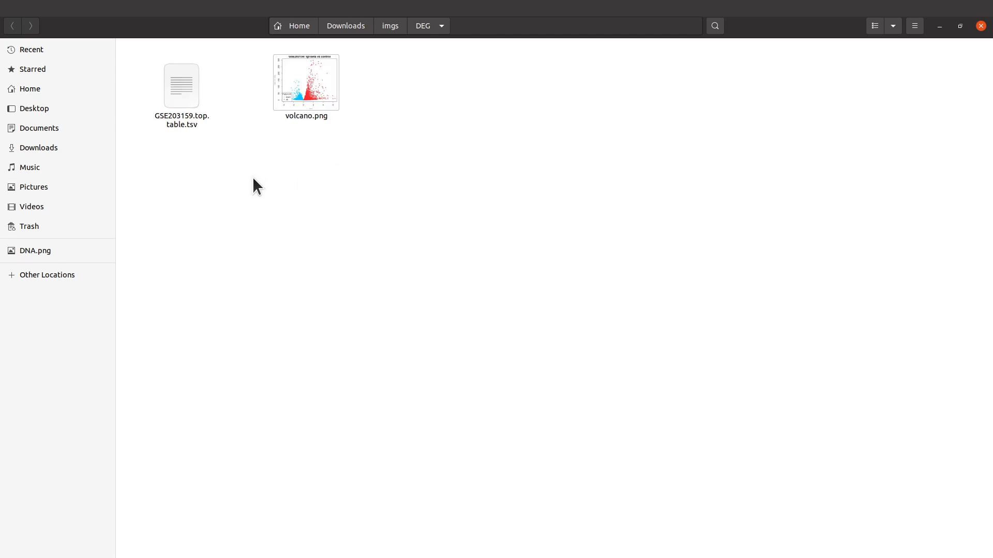
left_click(178, 96)
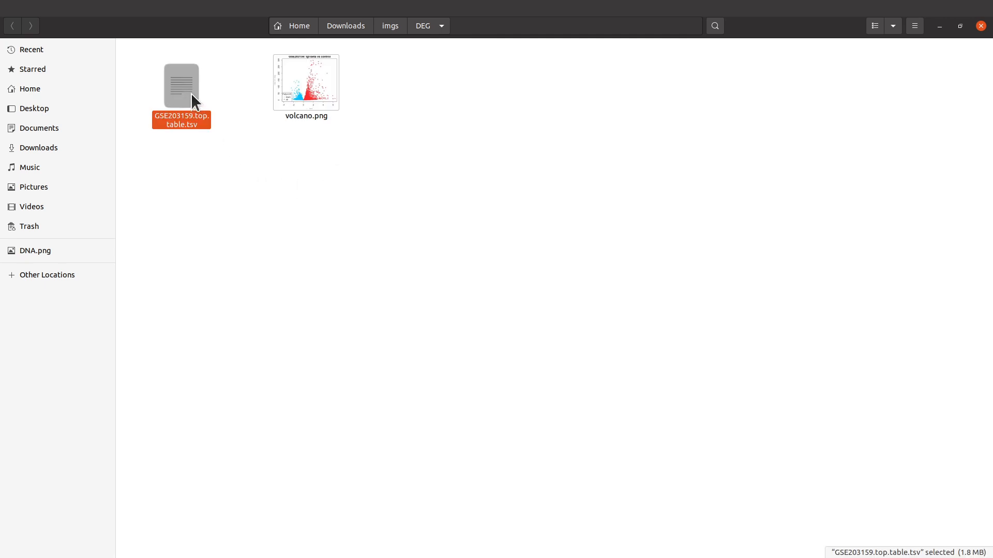
double_click(190, 91)
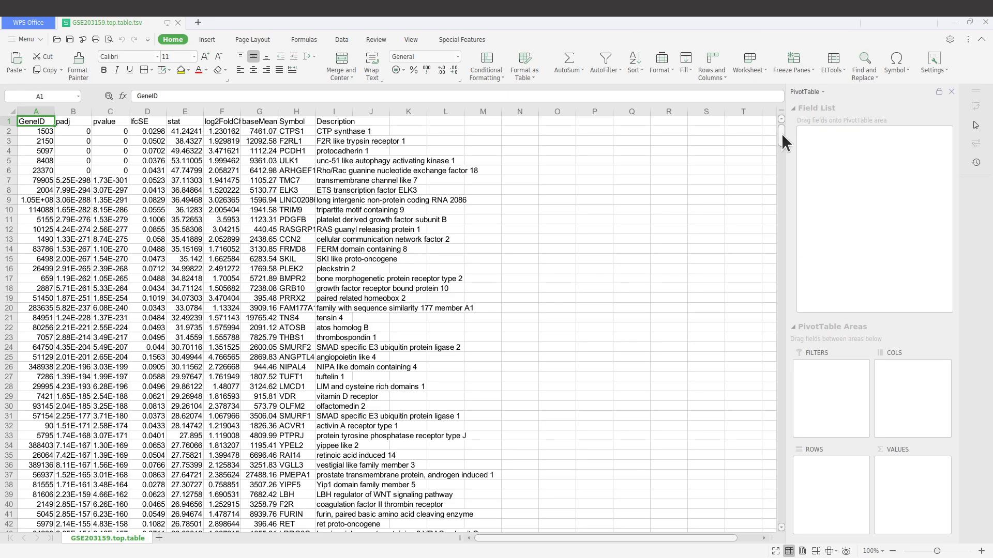
mouse_move(779, 136)
left_mouse_down()
mouse_move(849, 421)
mouse_move(774, 472)
mouse_move(780, 509)
mouse_move(764, 386)
mouse_move(782, 192)
mouse_move(773, 122)
left_mouse_up()
Put the spreadsheet away, dismiss the System Check notice, and switch back to the GSE203159 GEO2R results in Firefox
left_click(954, 22)
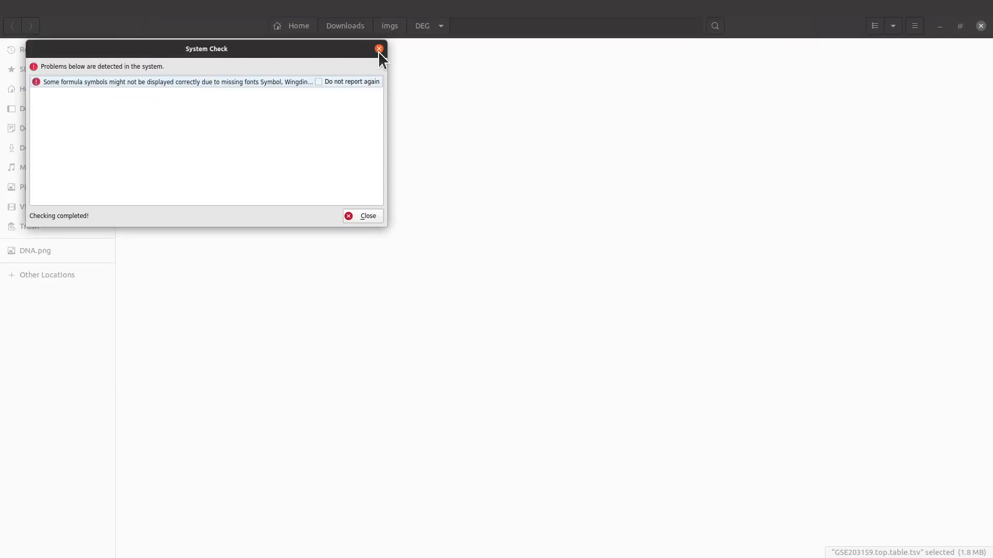
left_click(379, 48)
mouse_move(18, 167)
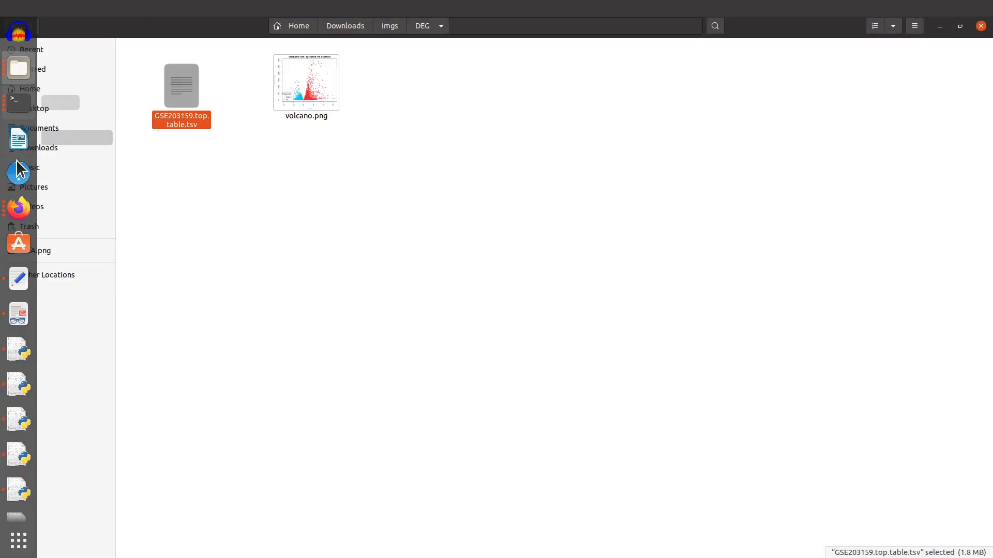
left_click(21, 209)
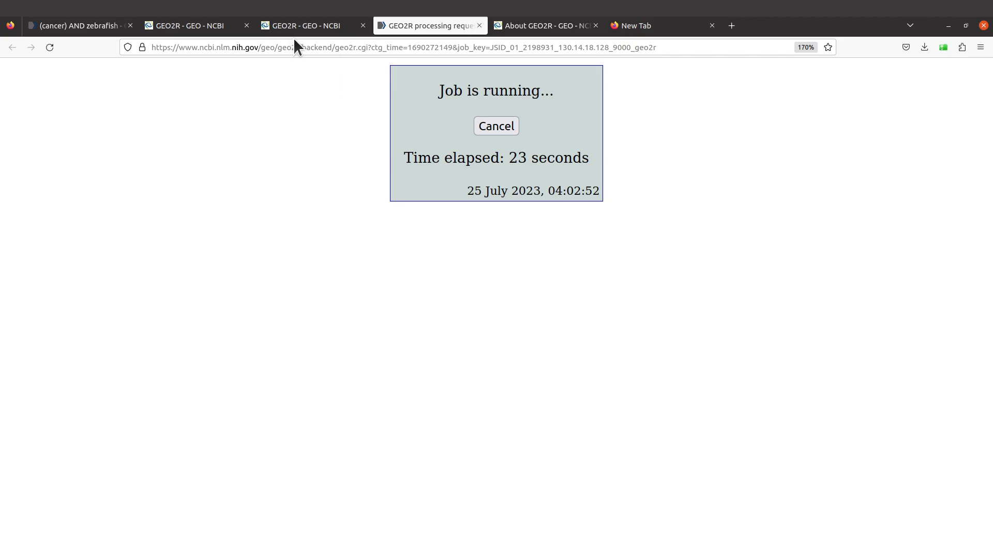
left_click(305, 26)
scroll(496, 471, "up", 10)
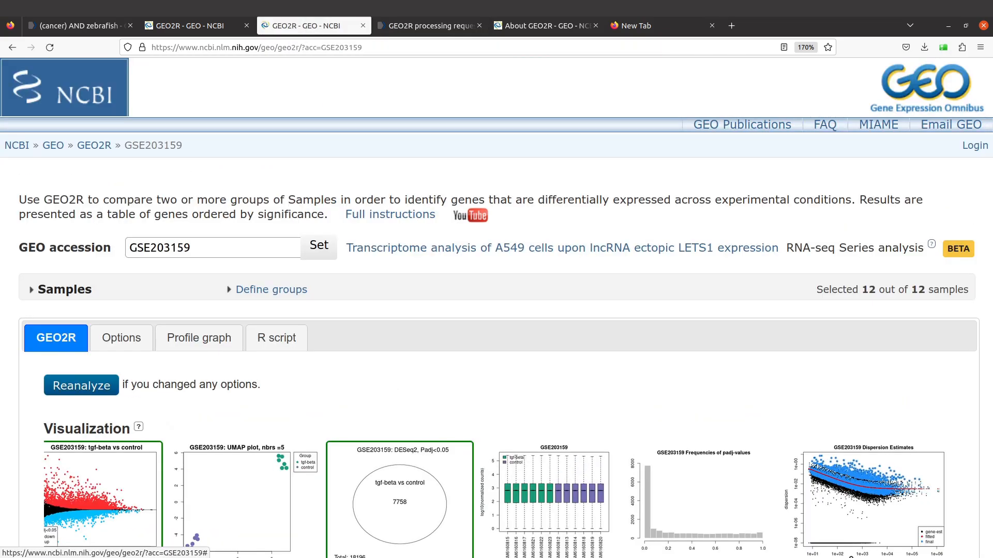